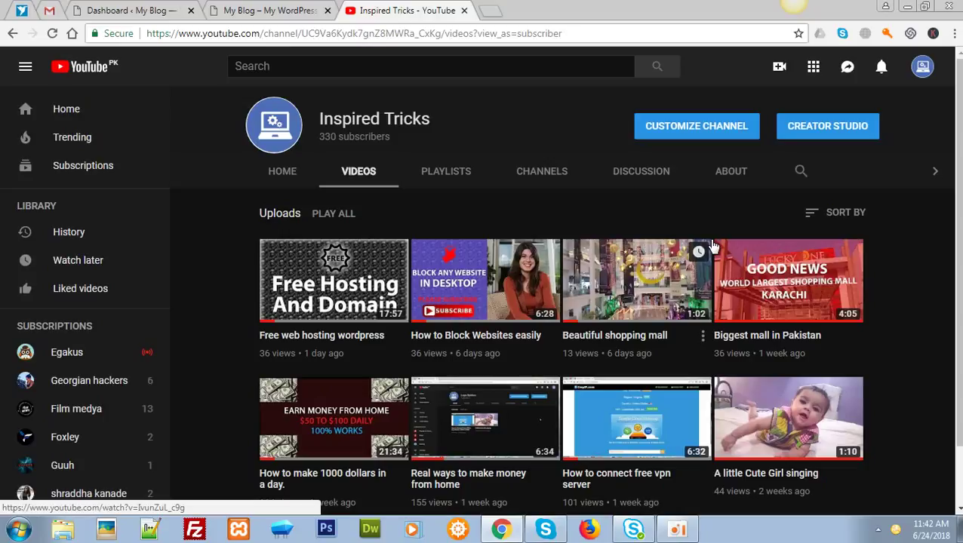
- Inspect the WordPress site's https address and its security status on the blog front page and dashboard
{"action": "left_click", "coordinate": [302, 10]}
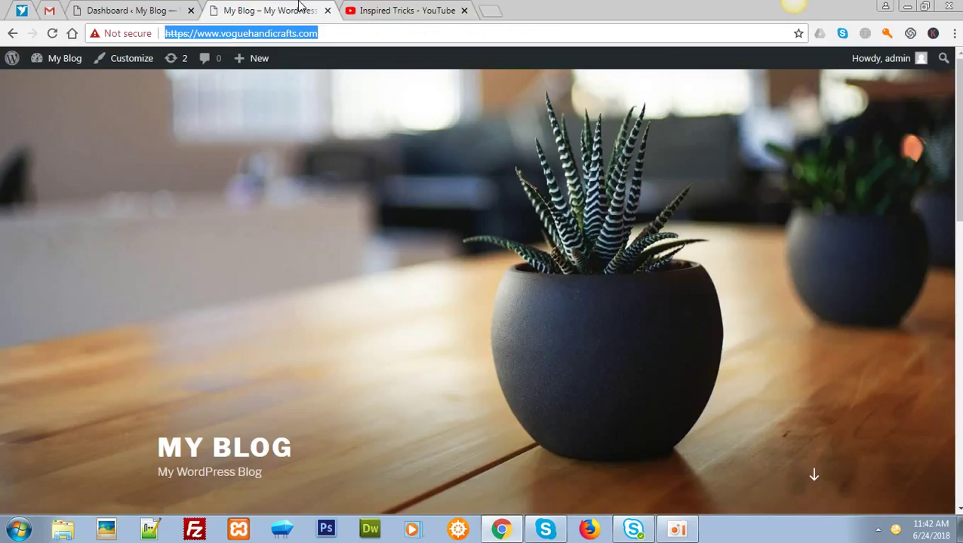
{"action": "left_click", "coordinate": [193, 33]}
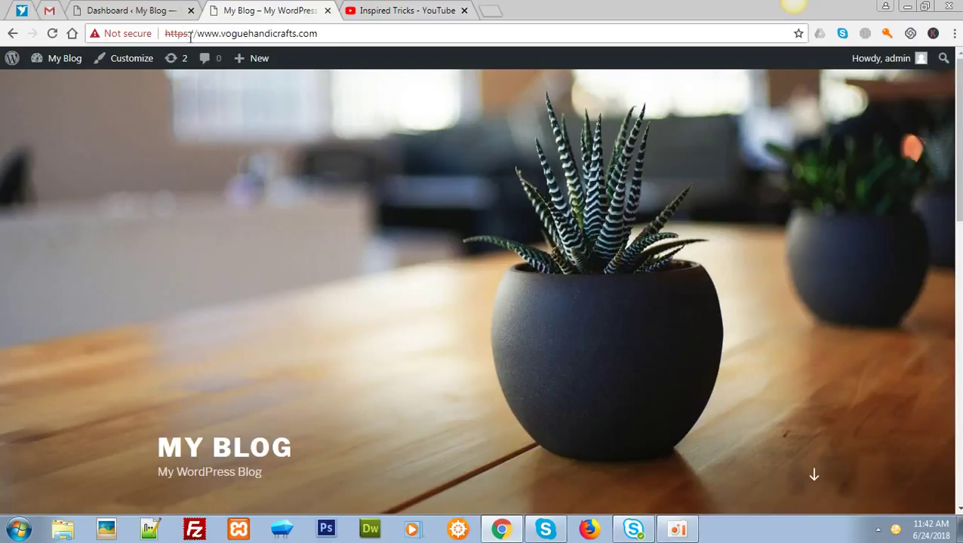
{"action": "left_click", "coordinate": [385, 9]}
{"action": "left_click", "coordinate": [161, 8]}
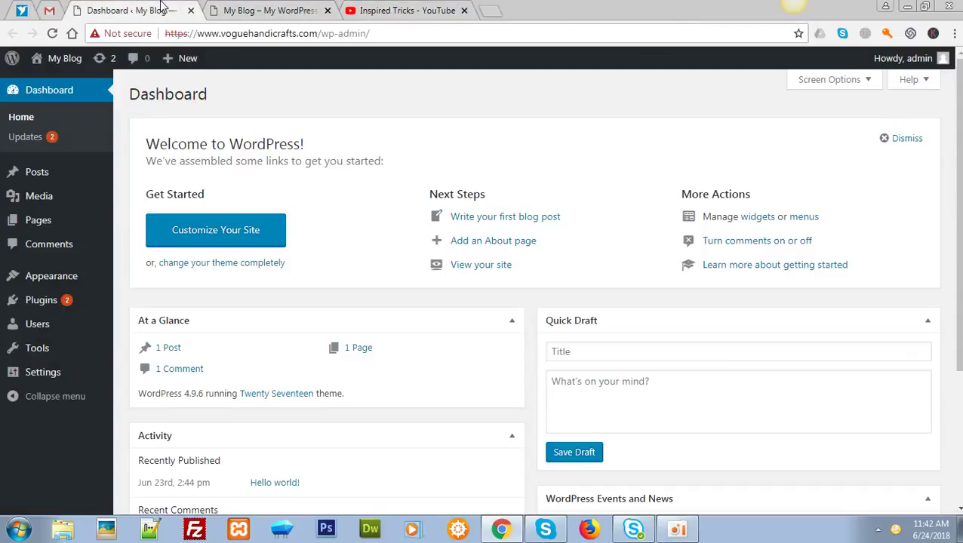
{"action": "left_click", "coordinate": [271, 9]}
{"action": "left_click", "coordinate": [388, 9]}
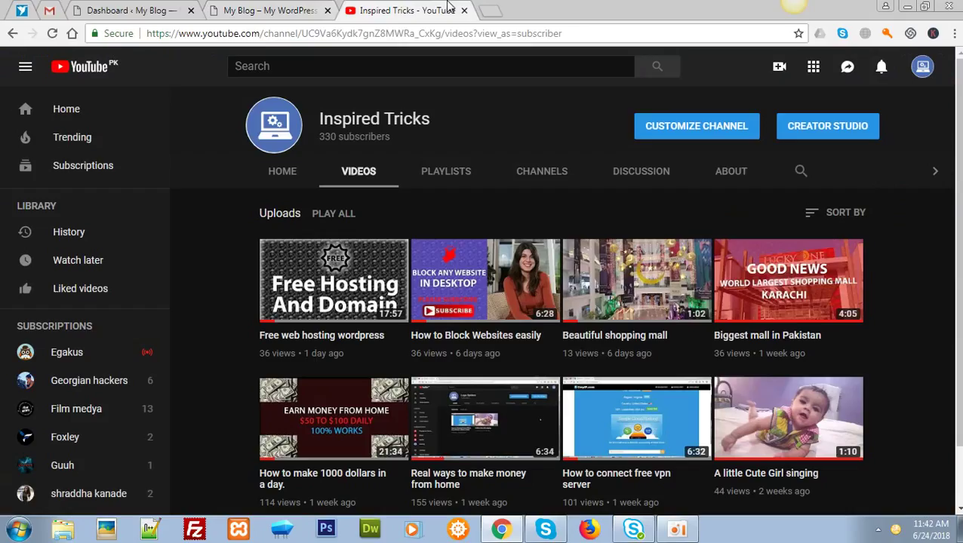
- Search Google for "free ssl certificate" in a new tab and open the SSL For Free website
{"action": "left_click", "coordinate": [489, 9]}
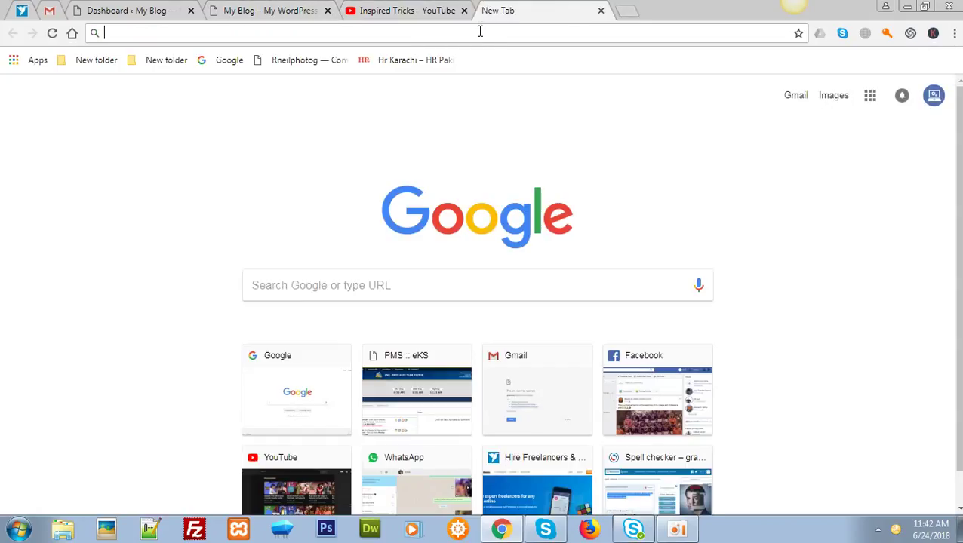
{"action": "type", "text": "google"}
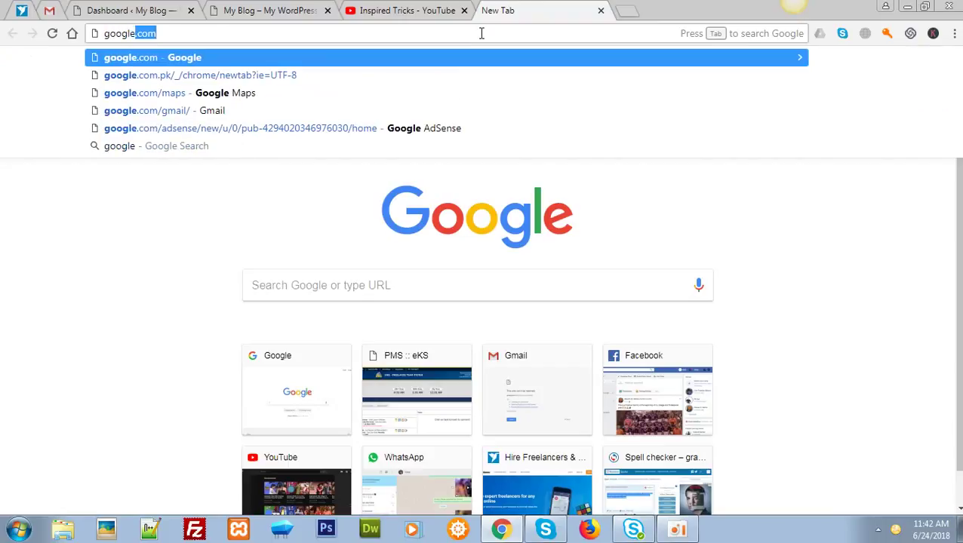
{"action": "key", "text": "Return"}
{"action": "left_click", "coordinate": [480, 33]}
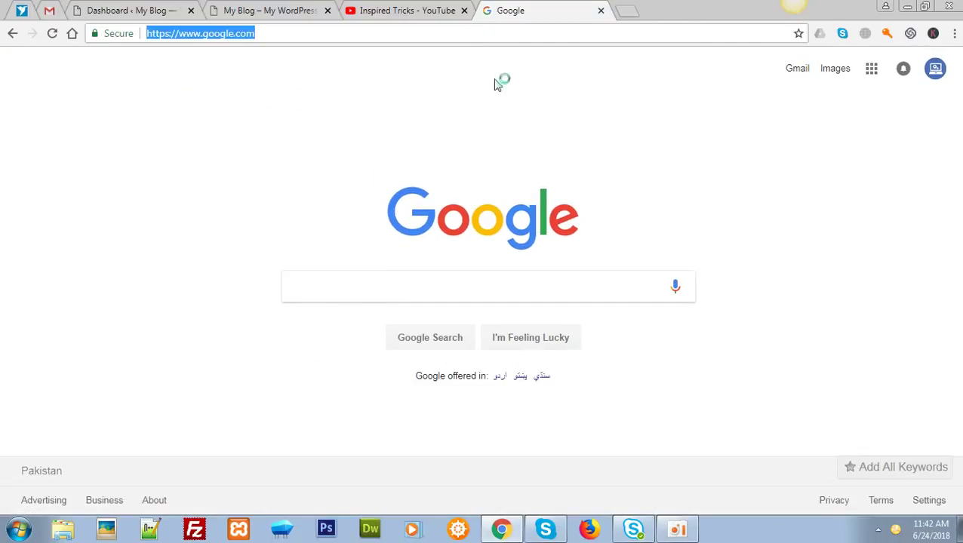
{"action": "left_click", "coordinate": [473, 293]}
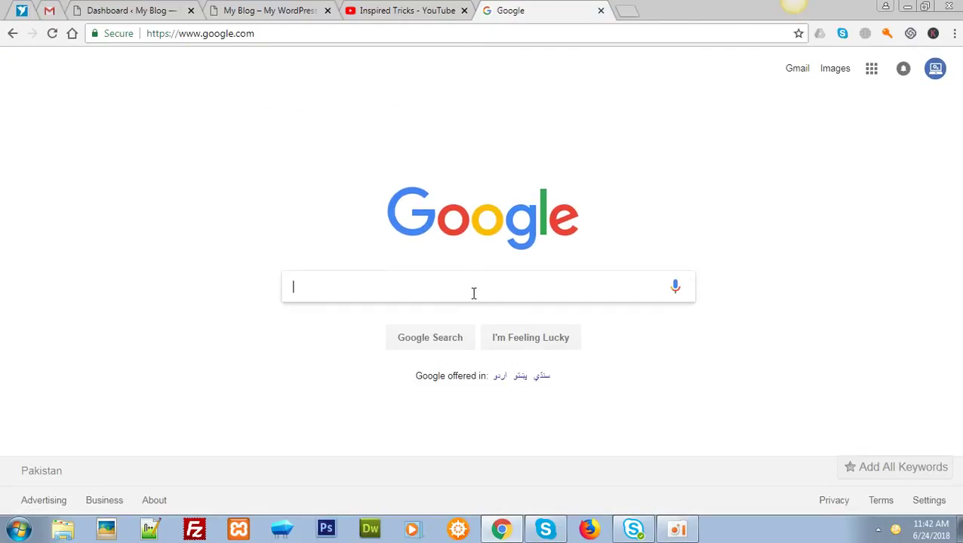
{"action": "type", "text": "free ssl"}
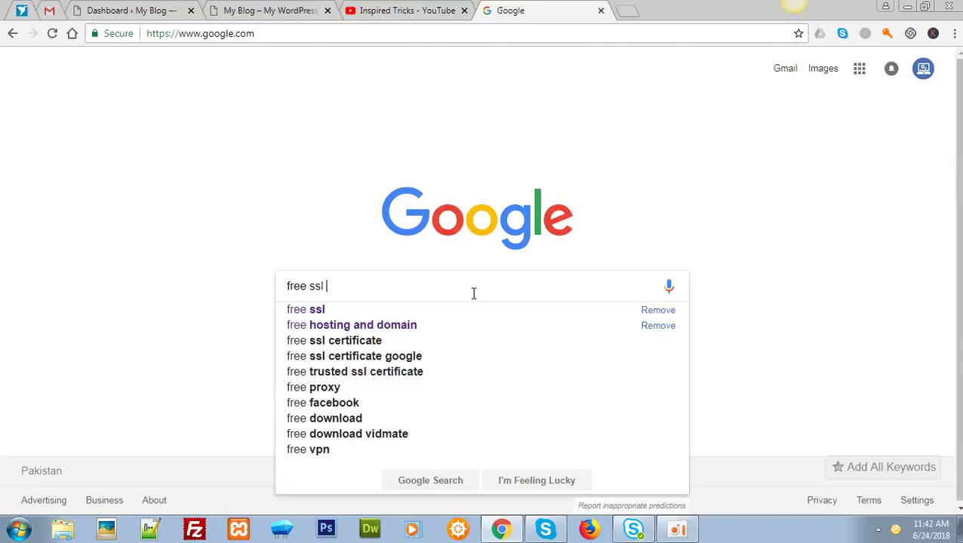
{"action": "key", "text": "Down"}
{"action": "key", "text": "Return"}
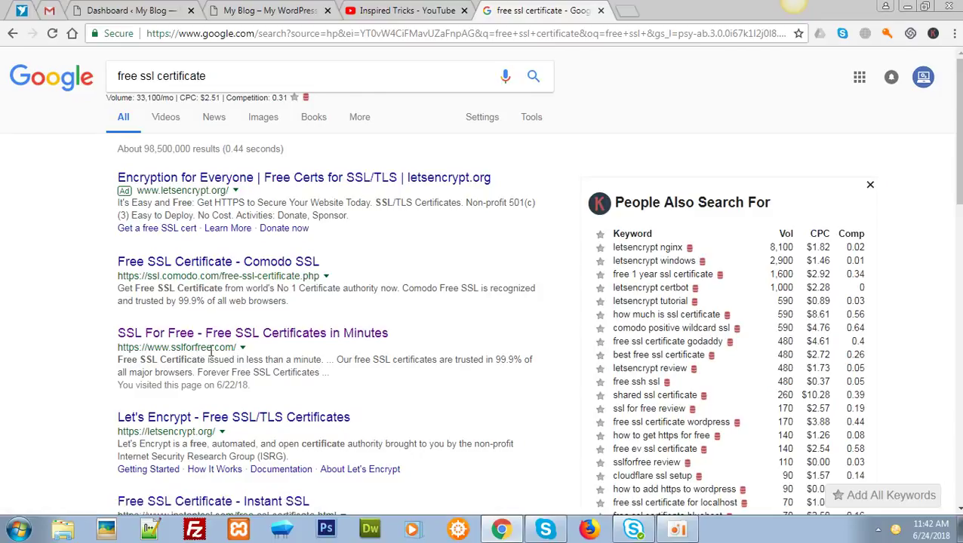
{"action": "left_click", "coordinate": [230, 338]}
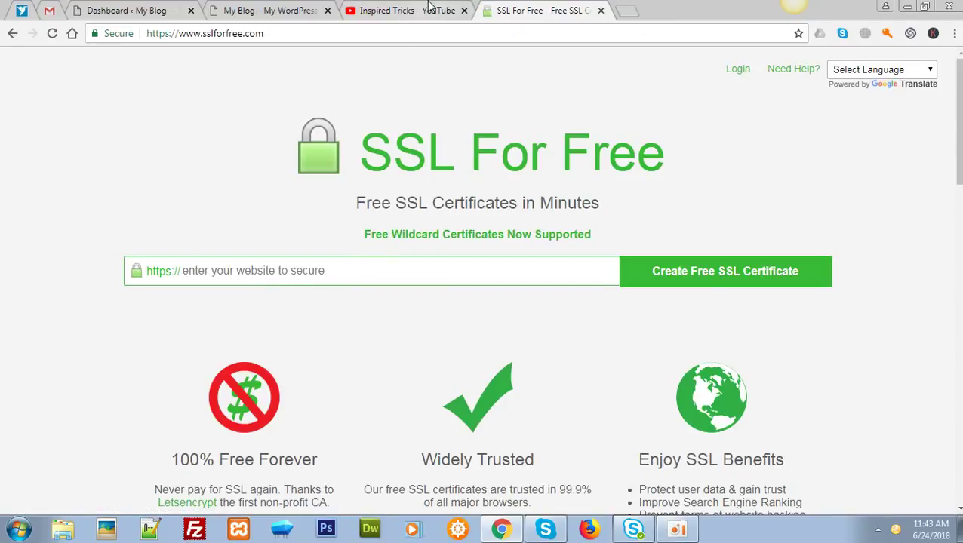
{"action": "left_click", "coordinate": [314, 11]}
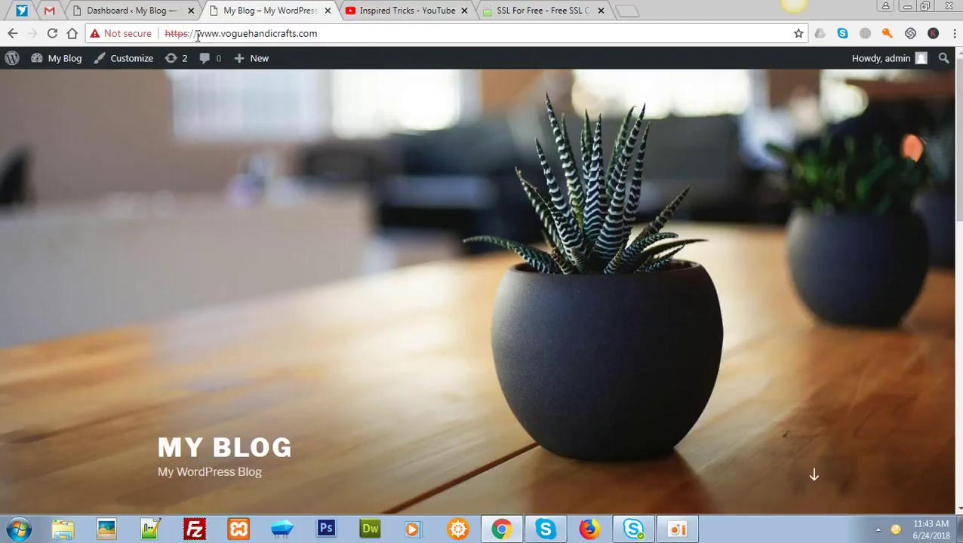
{"action": "left_click_drag", "start_coordinate": [199, 34], "coordinate": [335, 32]}
{"action": "key", "text": "ctrl+c"}
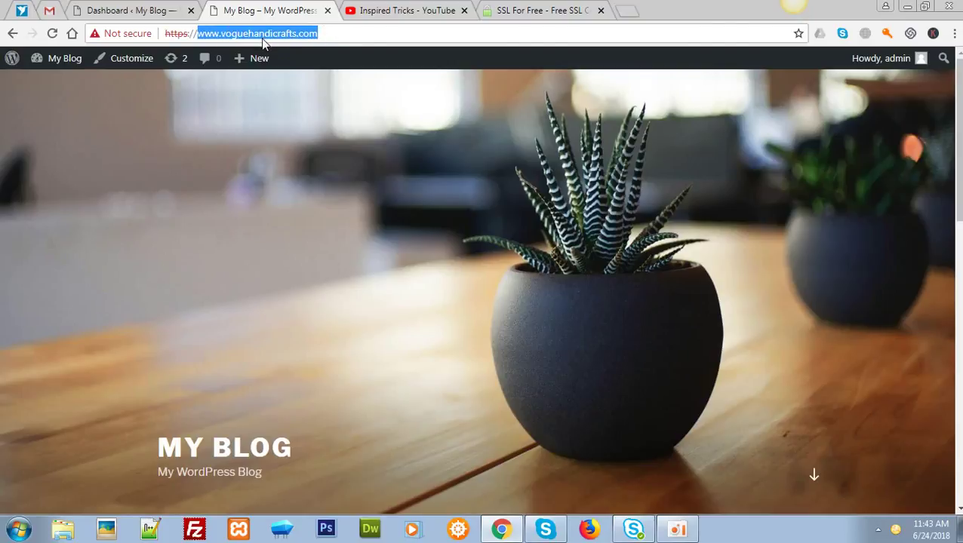
{"action": "left_click", "coordinate": [528, 10]}
{"action": "left_click", "coordinate": [341, 270]}
{"action": "key", "text": "ctrl+v"}
{"action": "left_click", "coordinate": [370, 302]}
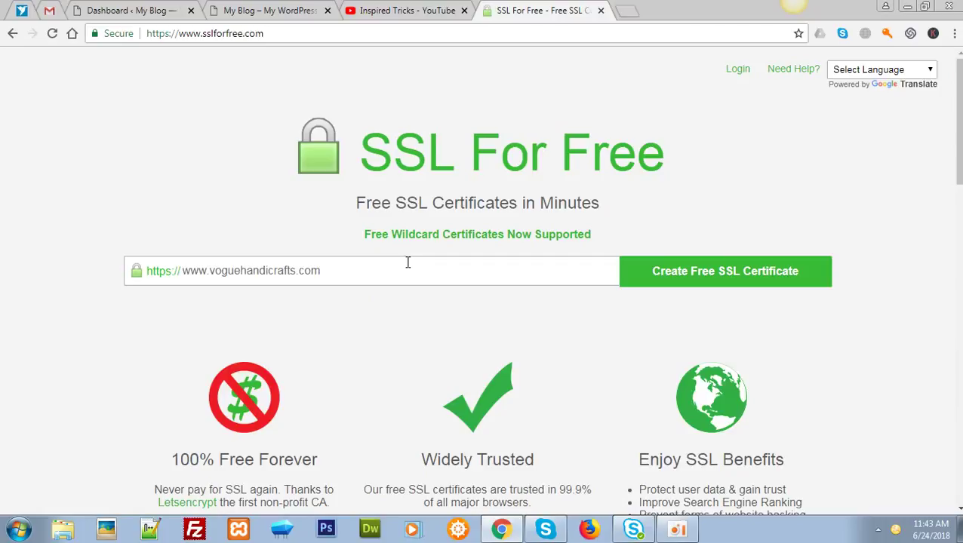
{"action": "left_click", "coordinate": [467, 263]}
{"action": "left_click", "coordinate": [869, 178]}
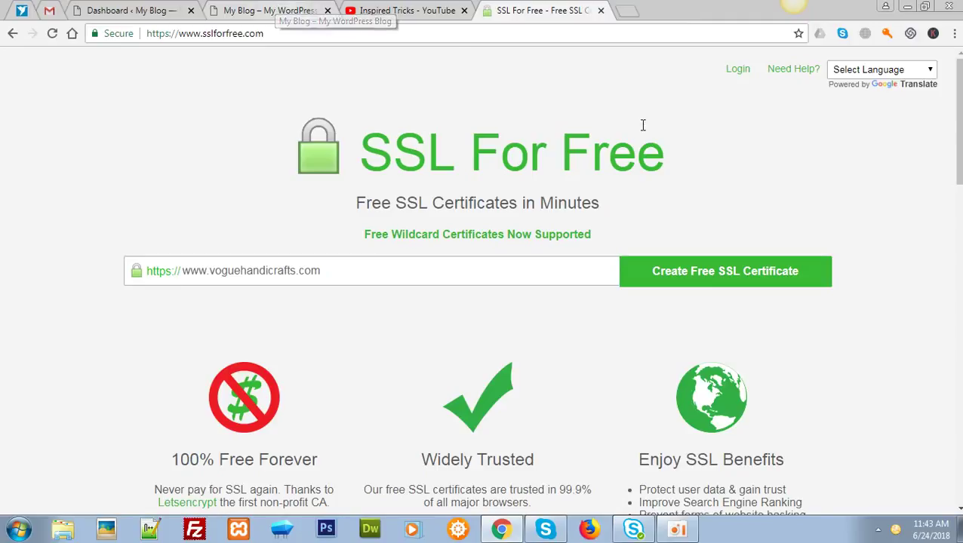
{"action": "left_click", "coordinate": [740, 283]}
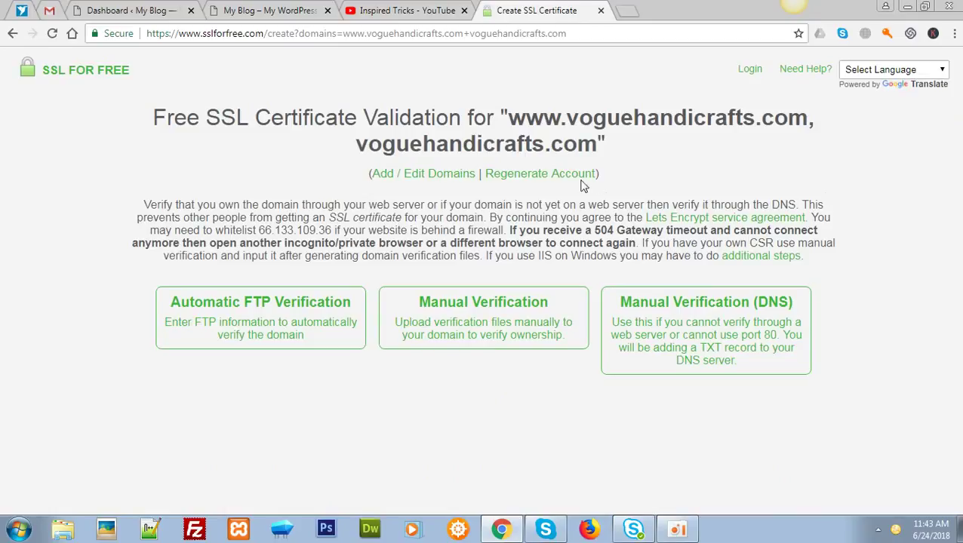
- Choose Manual Verification for the domain, generate the verification files and download File #1 and File #2
{"action": "left_click_drag", "start_coordinate": [510, 116], "coordinate": [805, 120]}
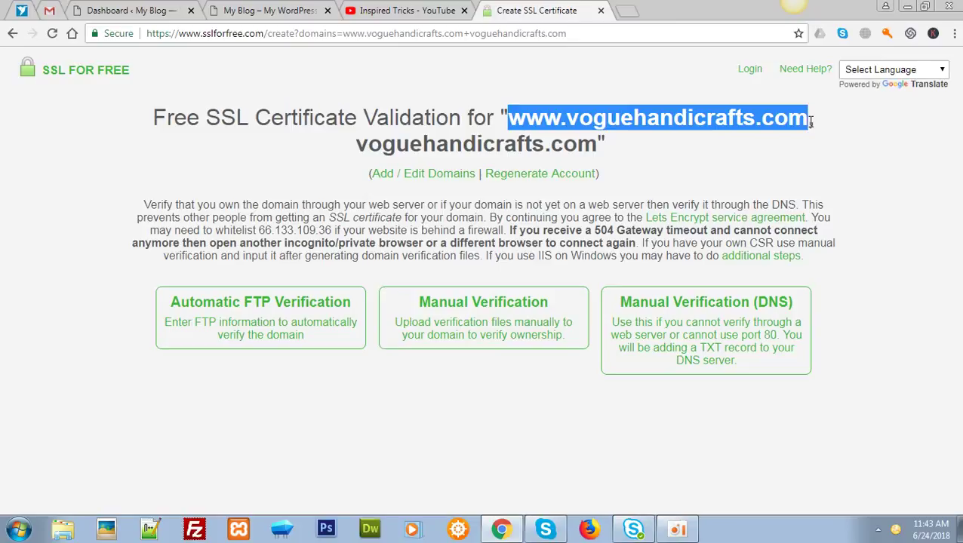
{"action": "left_click", "coordinate": [809, 121]}
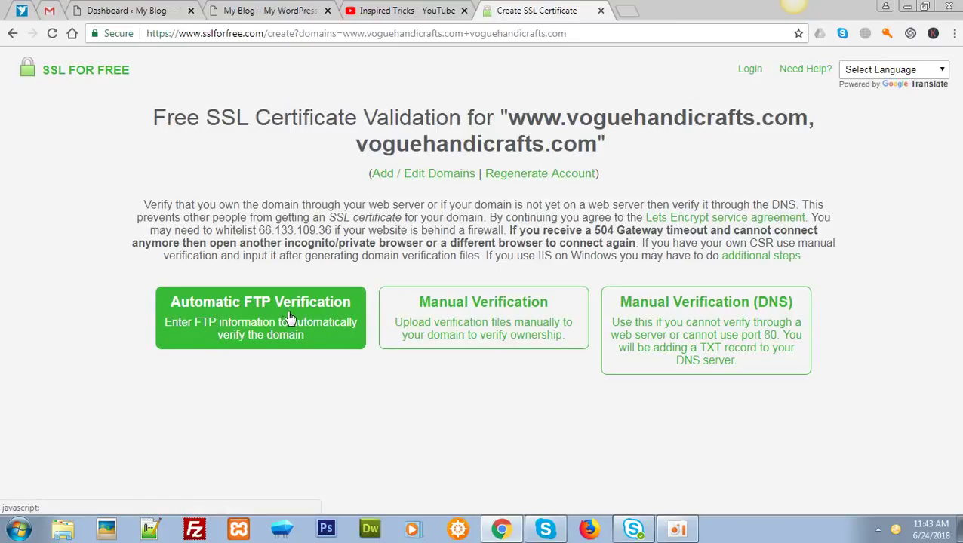
{"action": "left_click", "coordinate": [483, 325]}
{"action": "scroll", "coordinate": [566, 347], "scroll_direction": "down", "scroll_amount": 1}
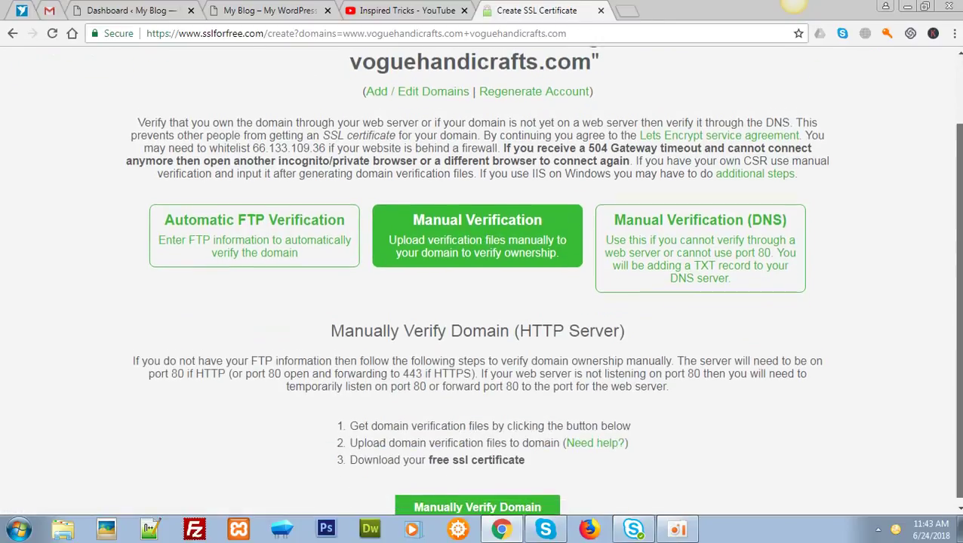
{"action": "left_click", "coordinate": [502, 502]}
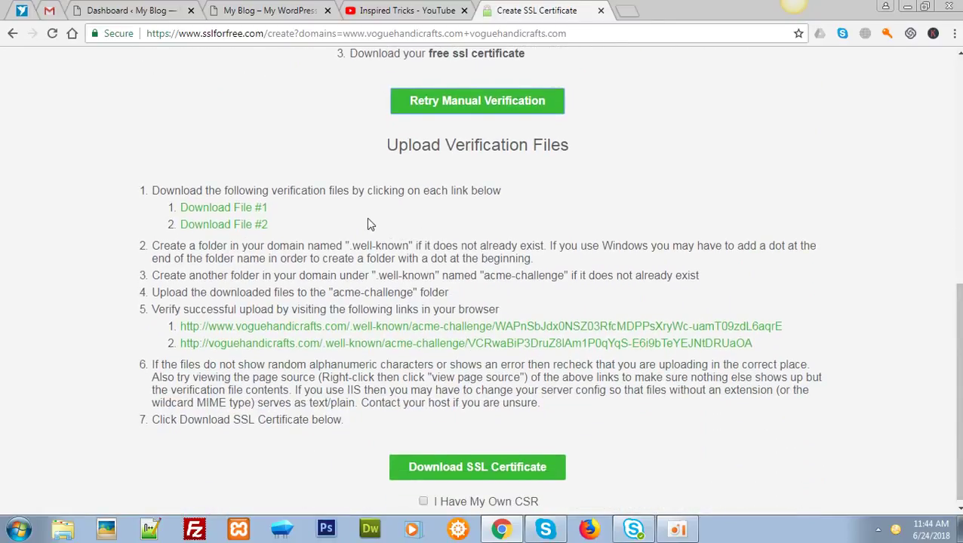
{"action": "left_click", "coordinate": [241, 217]}
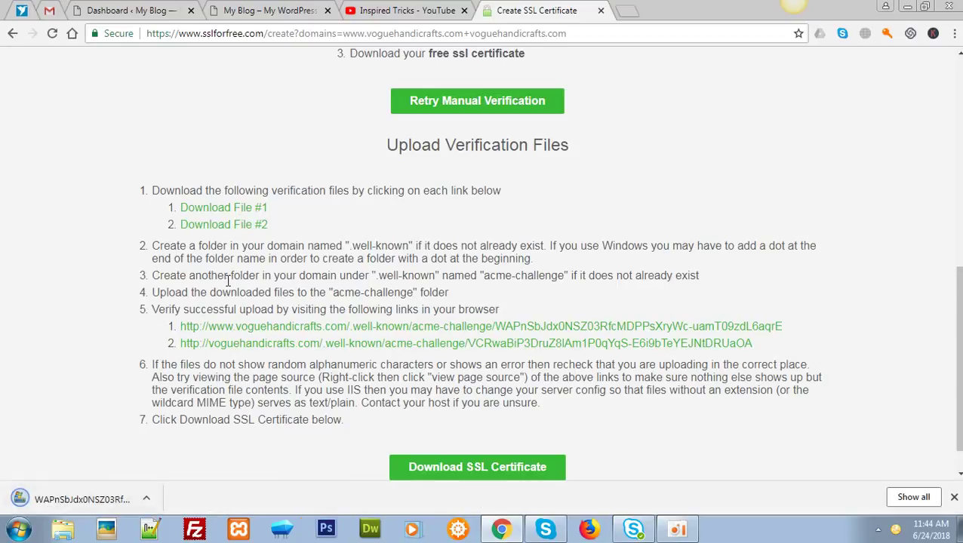
{"action": "left_click", "coordinate": [255, 226]}
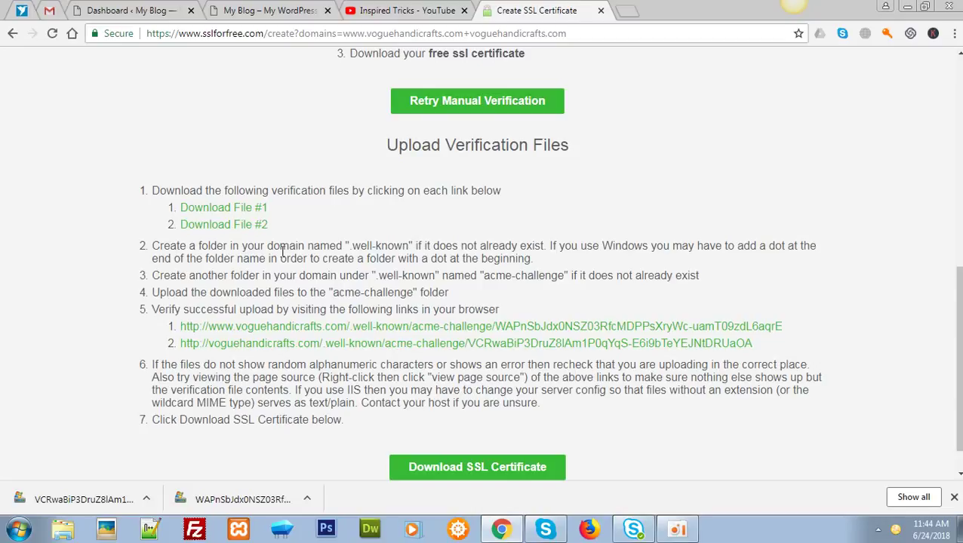
- Copy the folder name ".well-known" from the second instruction for uploading the verification files
{"action": "left_click_drag", "start_coordinate": [351, 248], "coordinate": [413, 246]}
{"action": "key", "text": "ctrl+c"}
{"action": "left_click", "coordinate": [414, 246]}
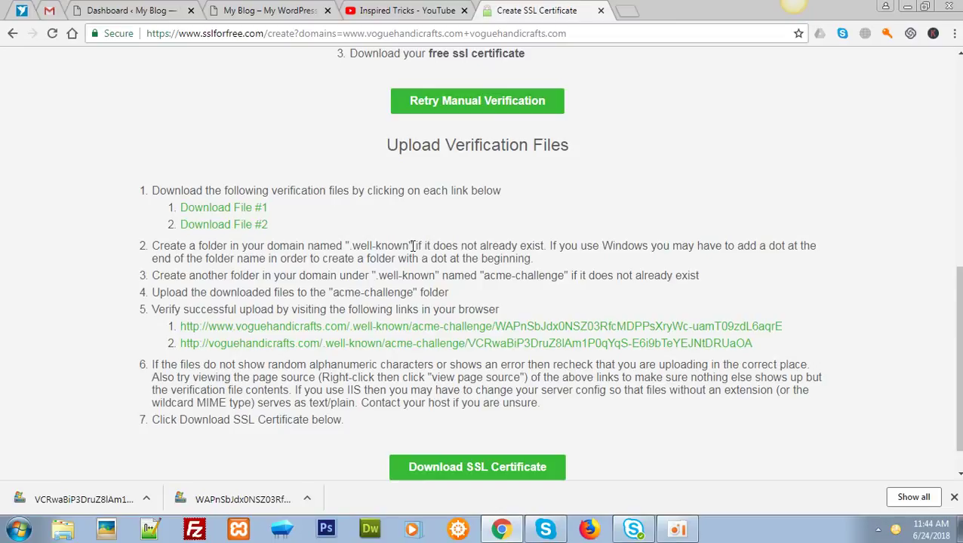
- Open voguehandicrafts.com/cpanel in a new tab and log in to cPanel with the saved credentials
{"action": "left_click", "coordinate": [623, 14]}
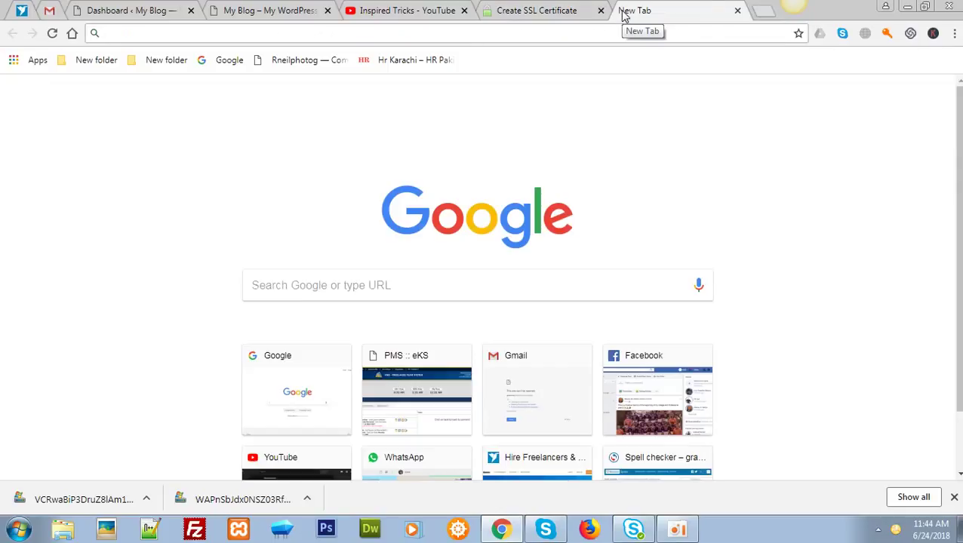
{"action": "type", "text": "vo"}
{"action": "key", "text": "End"}
{"action": "type", "text": "/cpanel"}
{"action": "key", "text": "Return"}
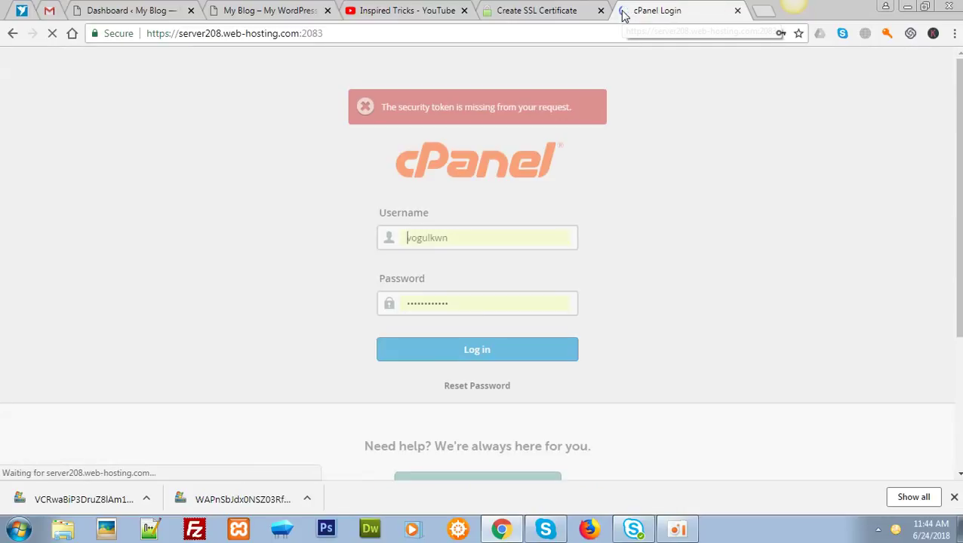
{"action": "left_click", "coordinate": [481, 351]}
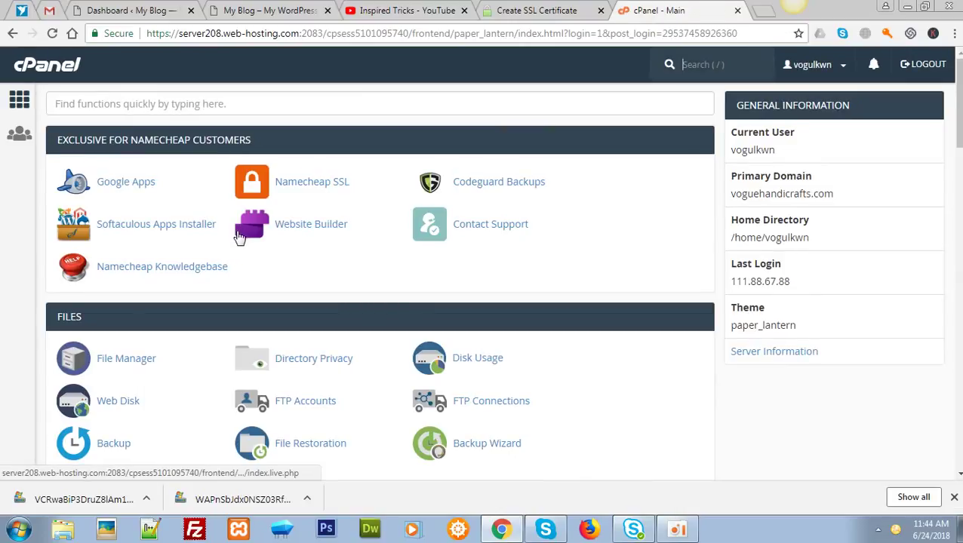
- Open the cPanel File Manager and go into the public_html folder
{"action": "left_click", "coordinate": [144, 365]}
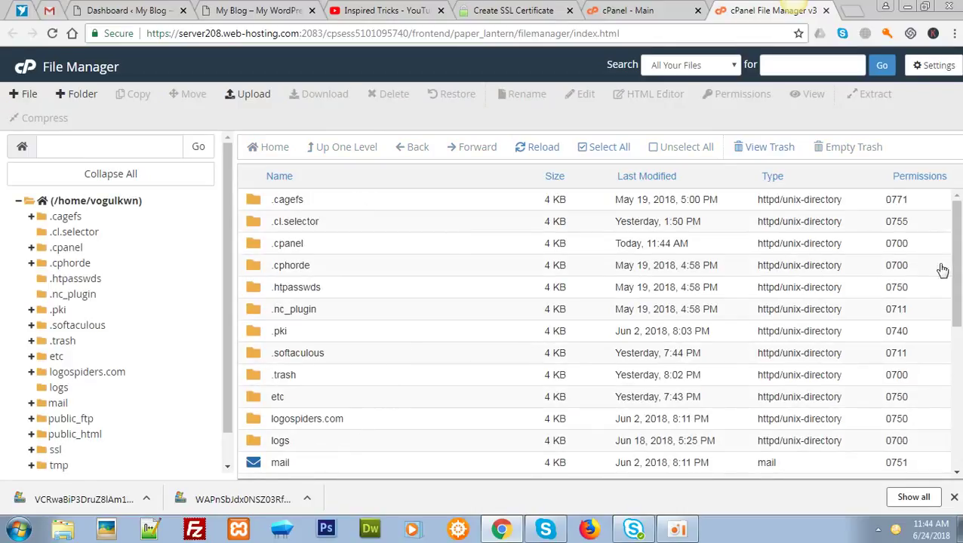
{"action": "left_click_drag", "start_coordinate": [955, 273], "coordinate": [955, 331]}
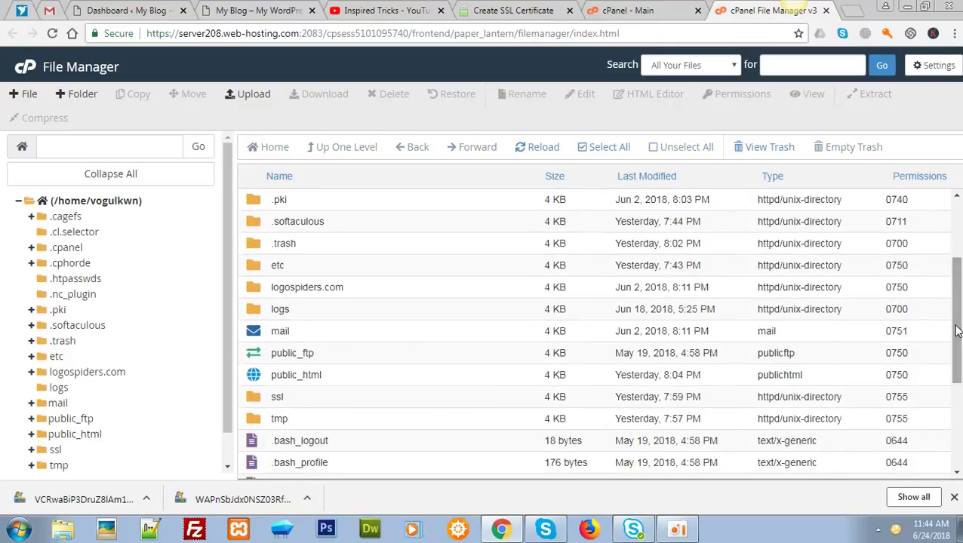
{"action": "double_click", "coordinate": [369, 382]}
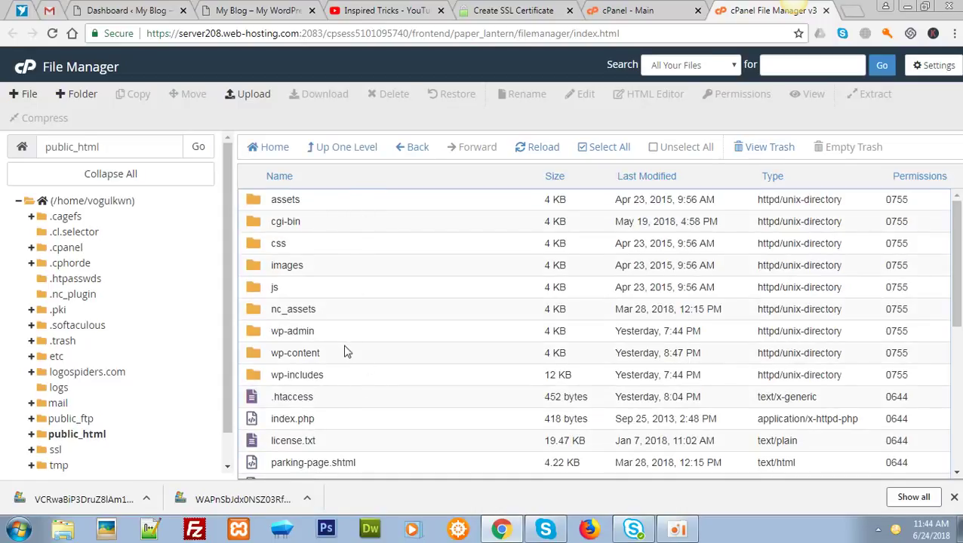
- Save the File Manager preferences with Show Hidden Files (dotfiles) enabled
{"action": "left_click", "coordinate": [934, 65]}
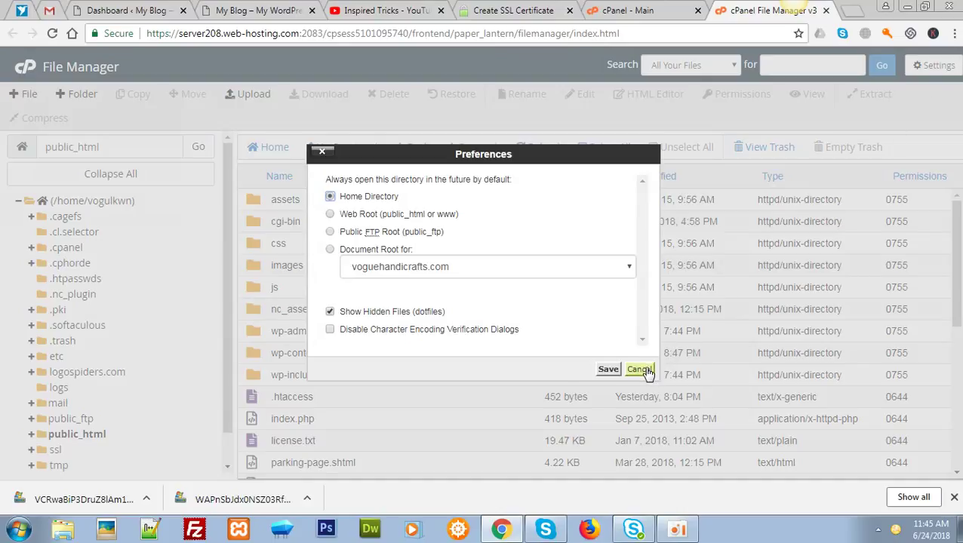
{"action": "left_click", "coordinate": [640, 369]}
{"action": "left_click", "coordinate": [929, 70]}
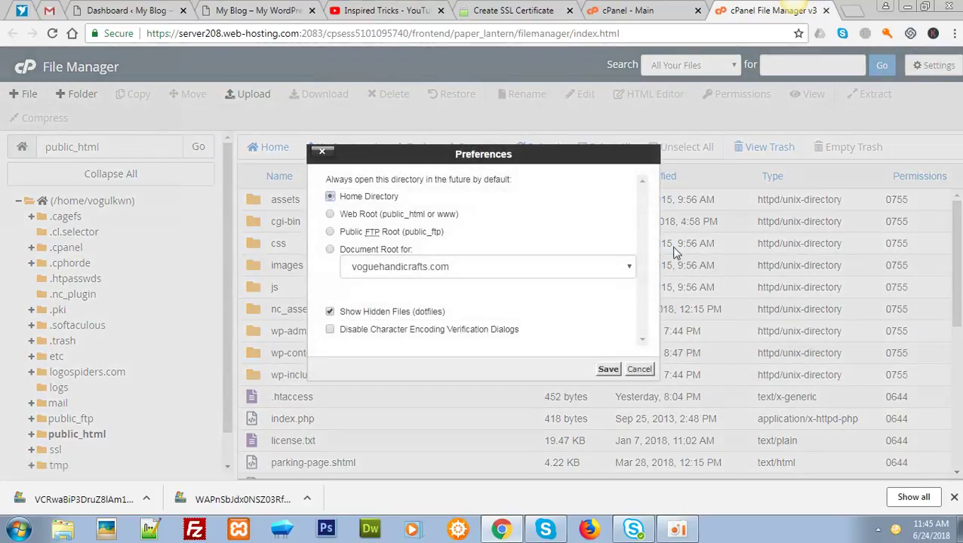
{"action": "left_click", "coordinate": [329, 311]}
{"action": "left_click", "coordinate": [330, 311]}
{"action": "left_click", "coordinate": [613, 374]}
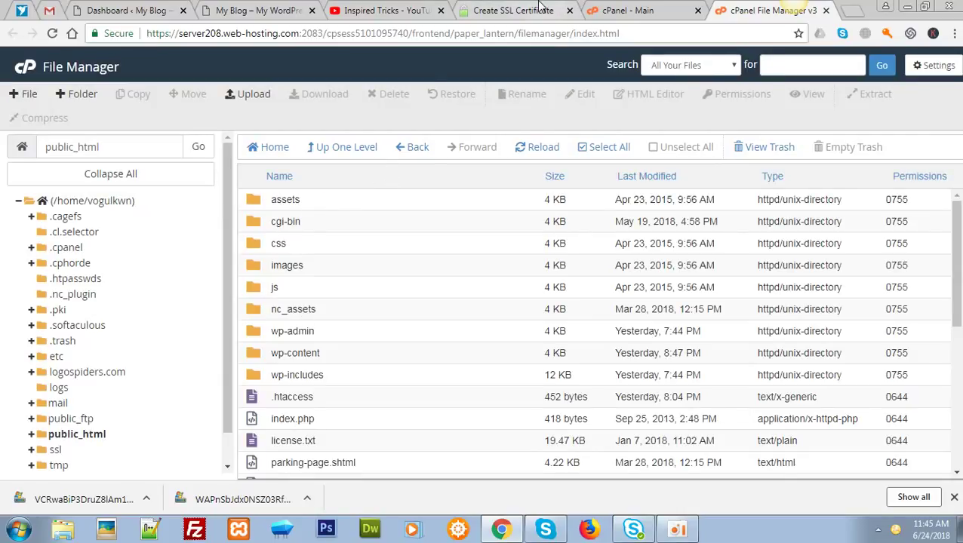
- Copy the folder name ".well-known" from the verification instructions and create a folder with that name in public_html
{"action": "left_click", "coordinate": [501, 8]}
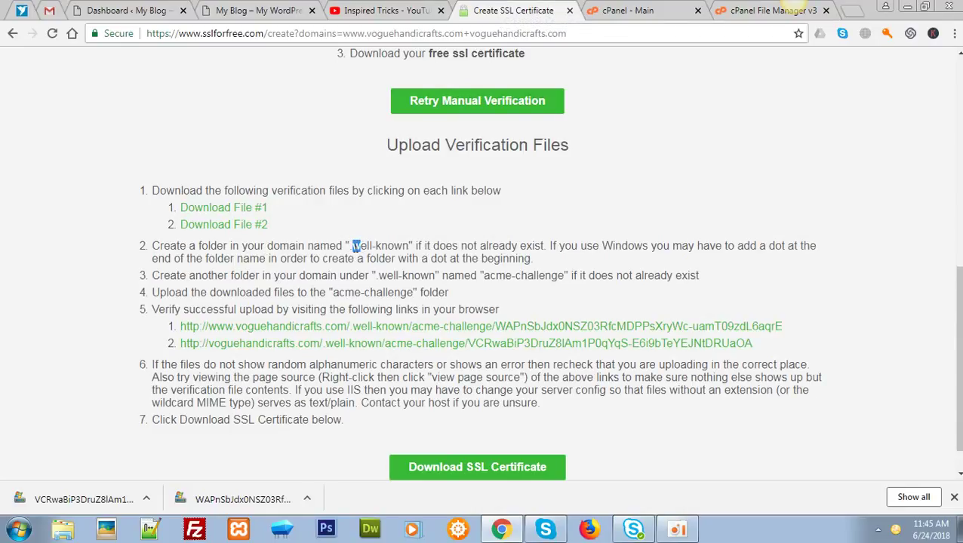
{"action": "left_click_drag", "start_coordinate": [351, 247], "coordinate": [408, 247]}
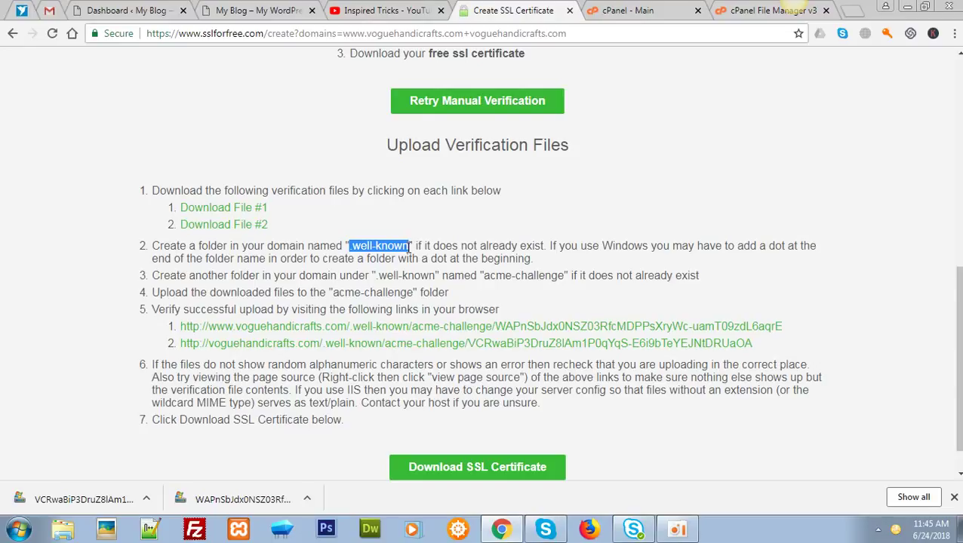
{"action": "left_click", "coordinate": [755, 9]}
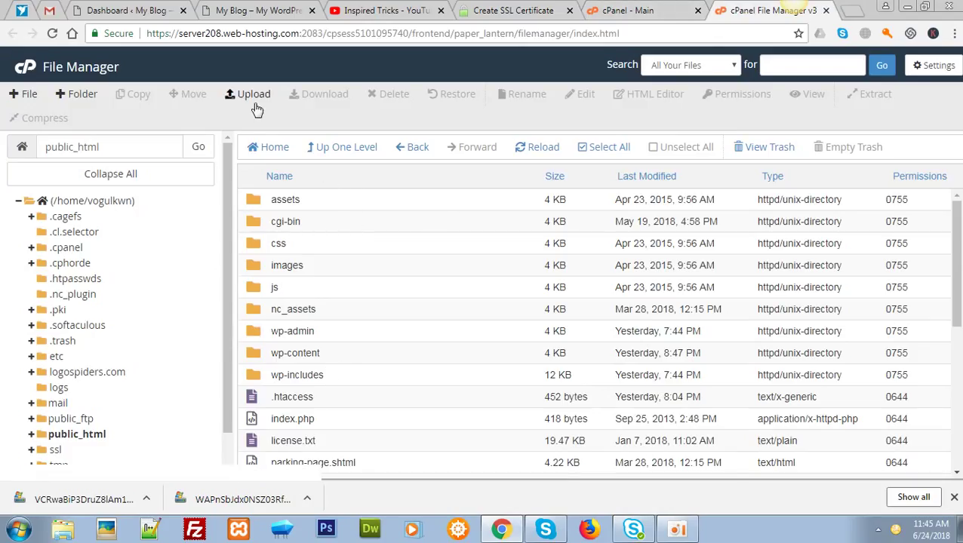
{"action": "left_click", "coordinate": [73, 100]}
{"action": "key", "text": "ctrl+v"}
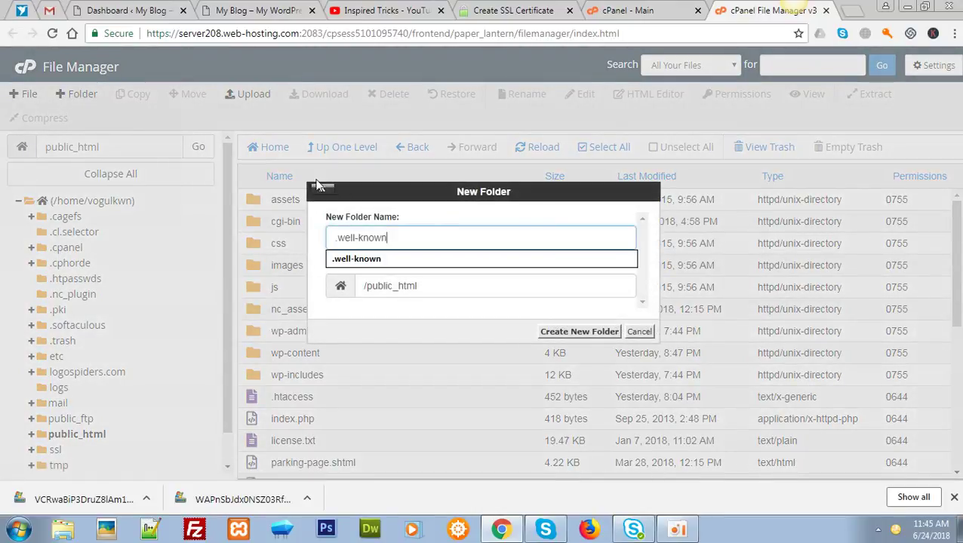
{"action": "left_click", "coordinate": [562, 332]}
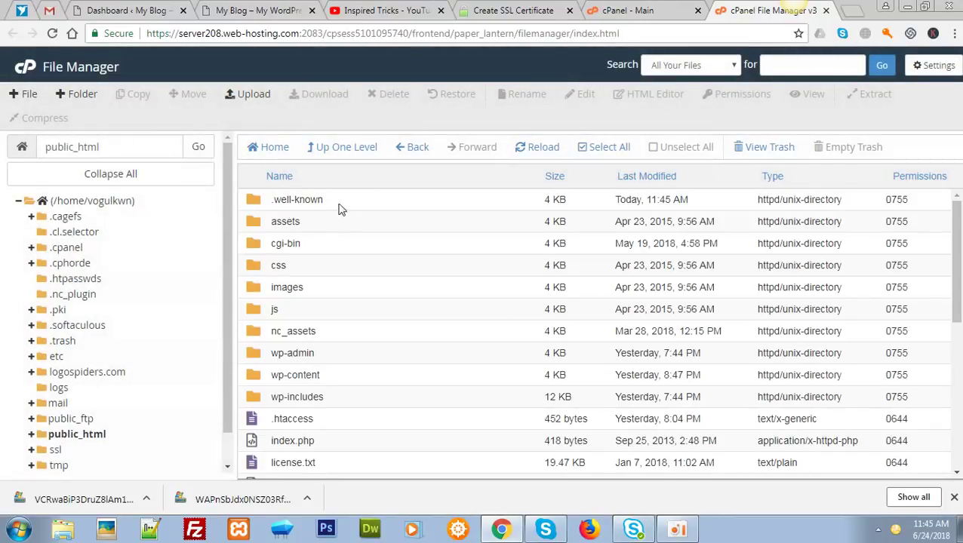
- Open the new .well-known folder and copy the folder name "acme-challenge" from the third verification instruction
{"action": "double_click", "coordinate": [350, 201]}
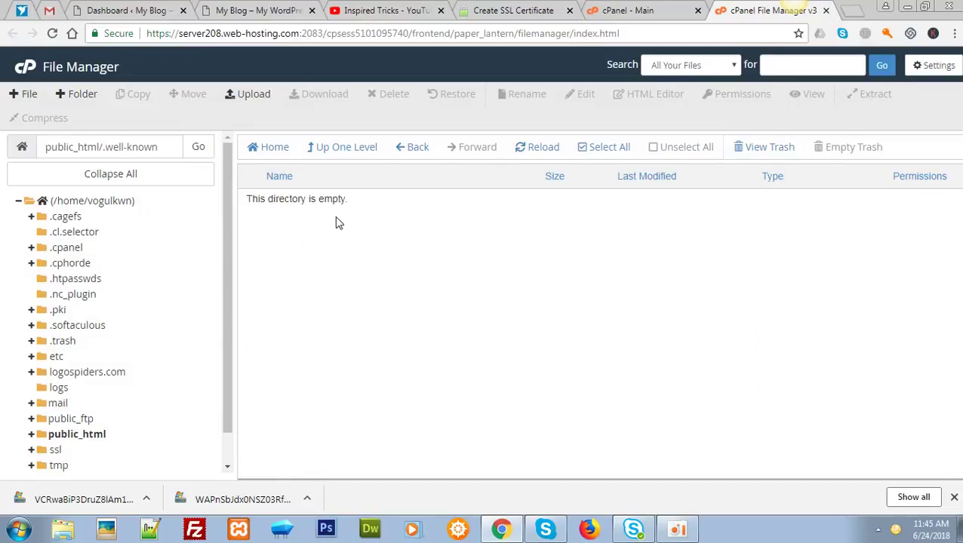
{"action": "left_click", "coordinate": [530, 8]}
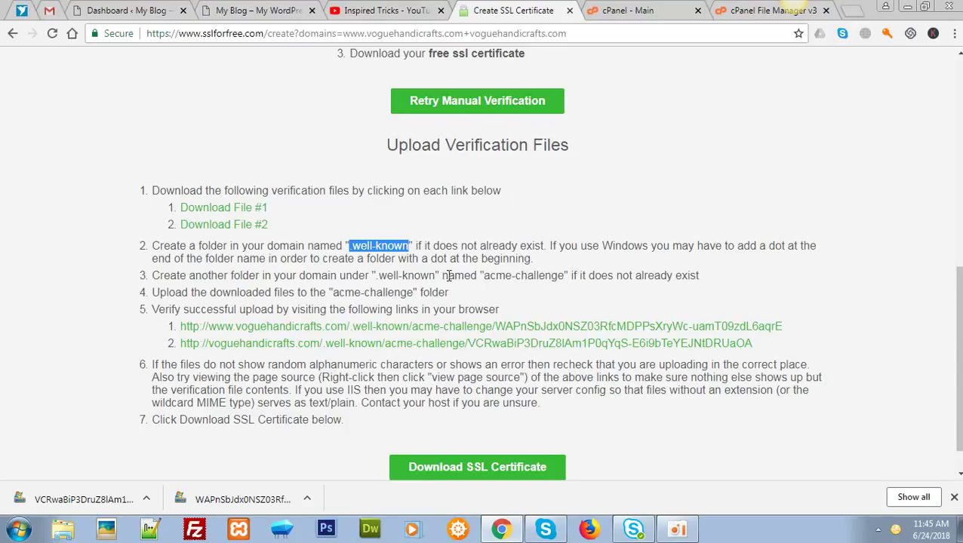
{"action": "left_click_drag", "start_coordinate": [485, 277], "coordinate": [303, 291]}
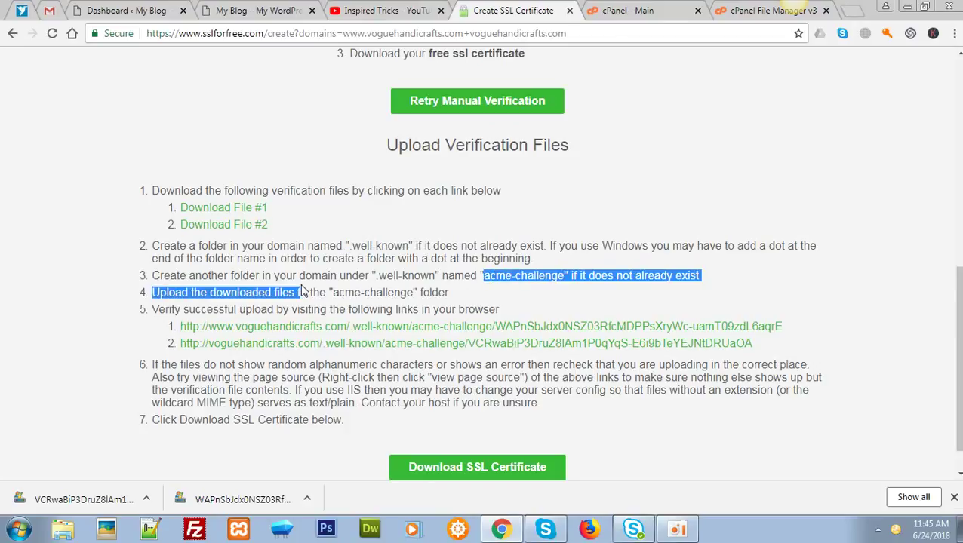
{"action": "left_click", "coordinate": [316, 276]}
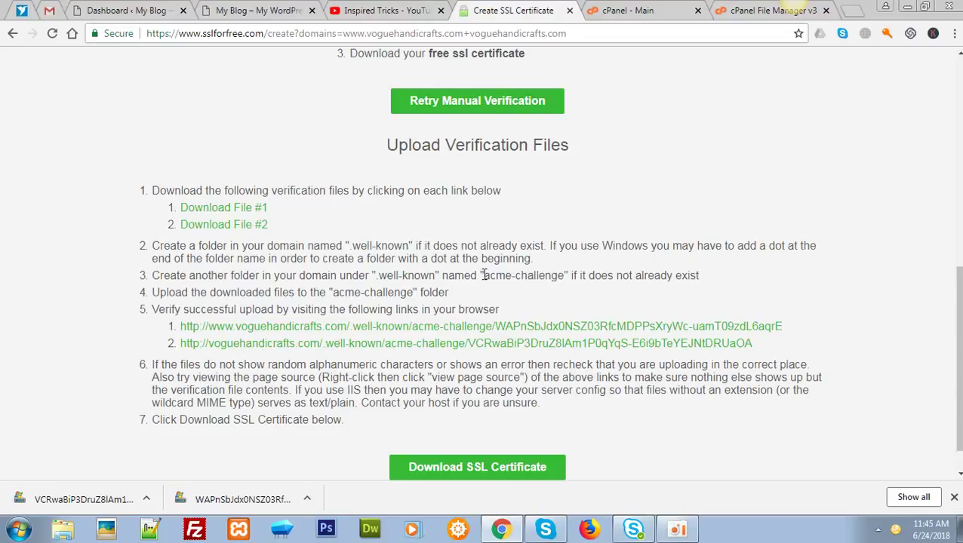
{"action": "left_click_drag", "start_coordinate": [485, 275], "coordinate": [563, 272]}
{"action": "key", "text": "ctrl+c"}
- Create a folder named acme-challenge inside public_html/.well-known, removing the stray quotation mark from the pasted name
{"action": "left_click", "coordinate": [609, 15]}
{"action": "left_click", "coordinate": [751, 10]}
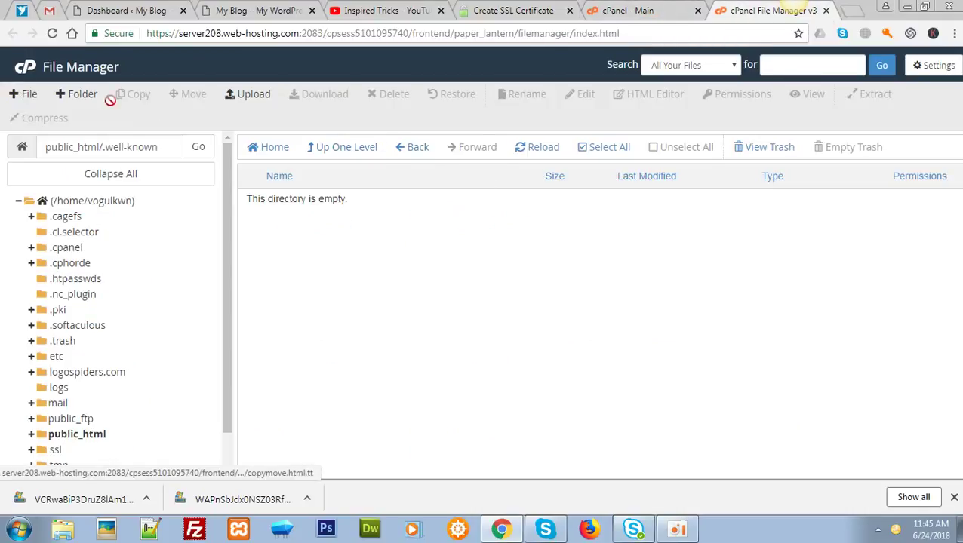
{"action": "left_click", "coordinate": [81, 94]}
{"action": "key", "text": "ctrl+v"}
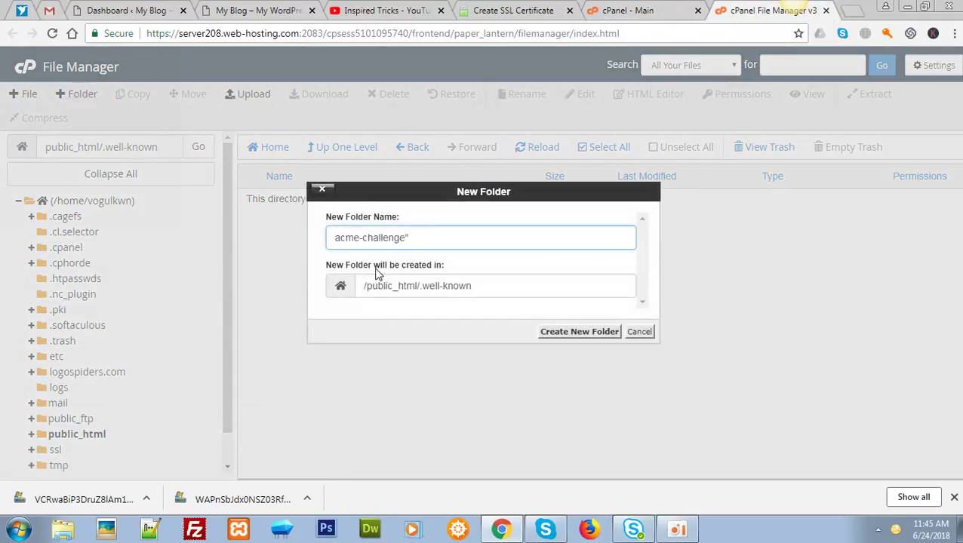
{"action": "key", "text": "ctrl+a"}
{"action": "left_click_drag", "start_coordinate": [449, 233], "coordinate": [320, 246]}
{"action": "left_click", "coordinate": [555, 332]}
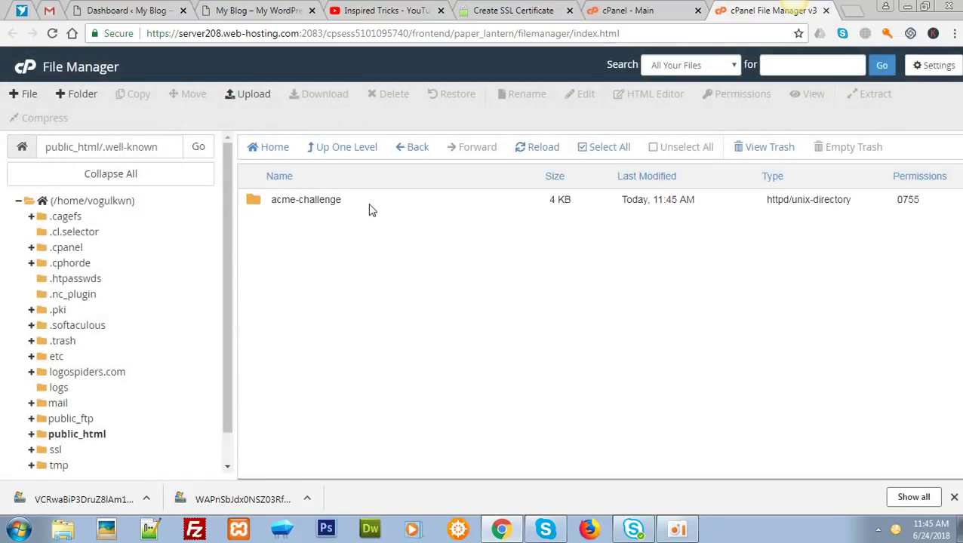
- Upload both downloaded verification files into the acme-challenge folder and reload its file list
{"action": "double_click", "coordinate": [369, 201]}
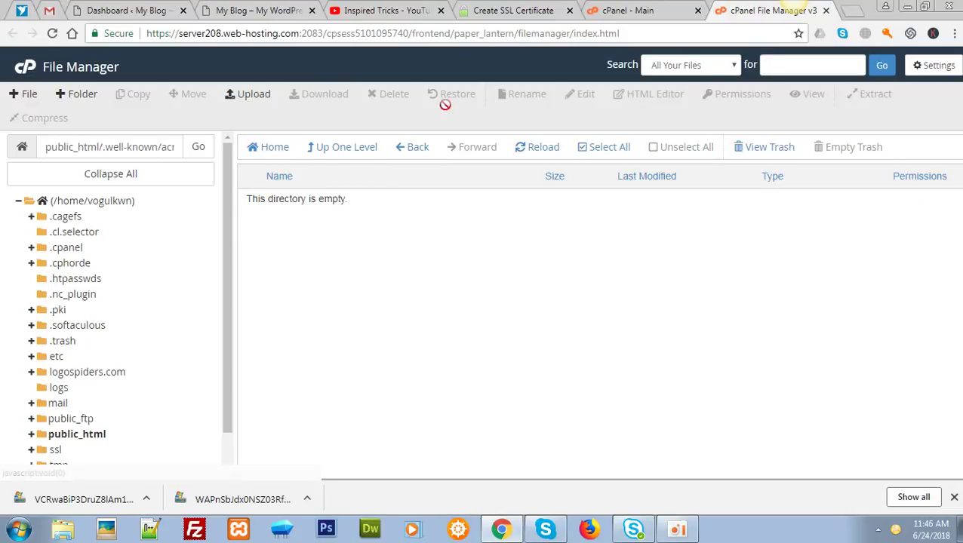
{"action": "left_click", "coordinate": [491, 11]}
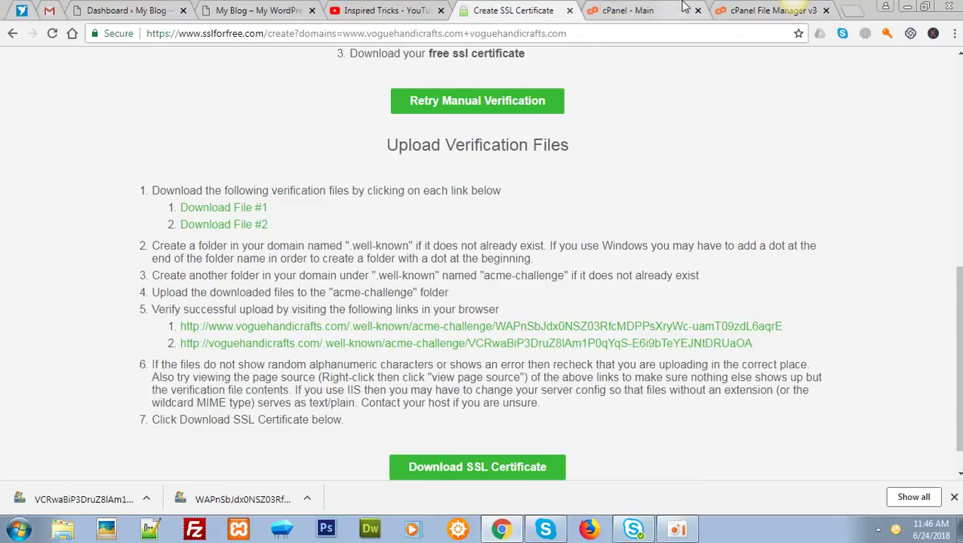
{"action": "left_click", "coordinate": [604, 6]}
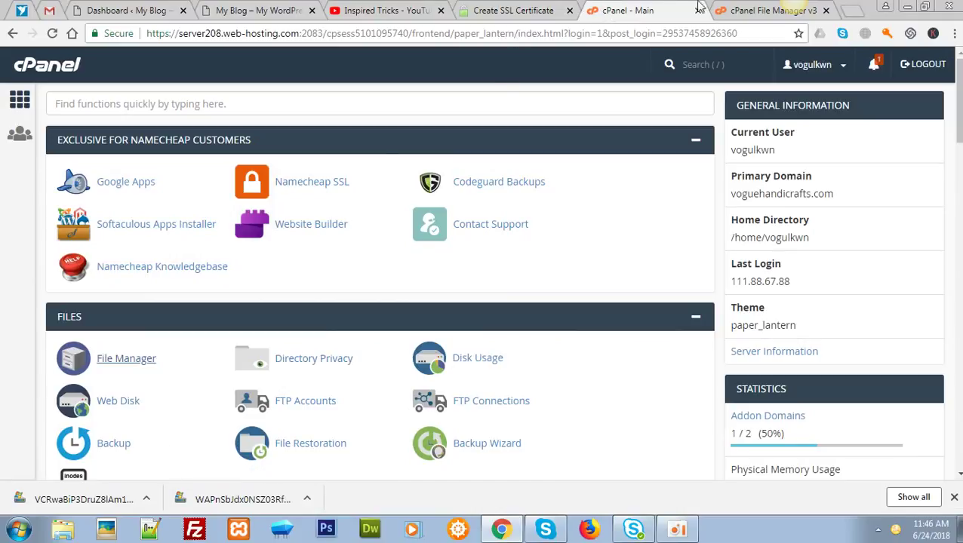
{"action": "left_click", "coordinate": [755, 11]}
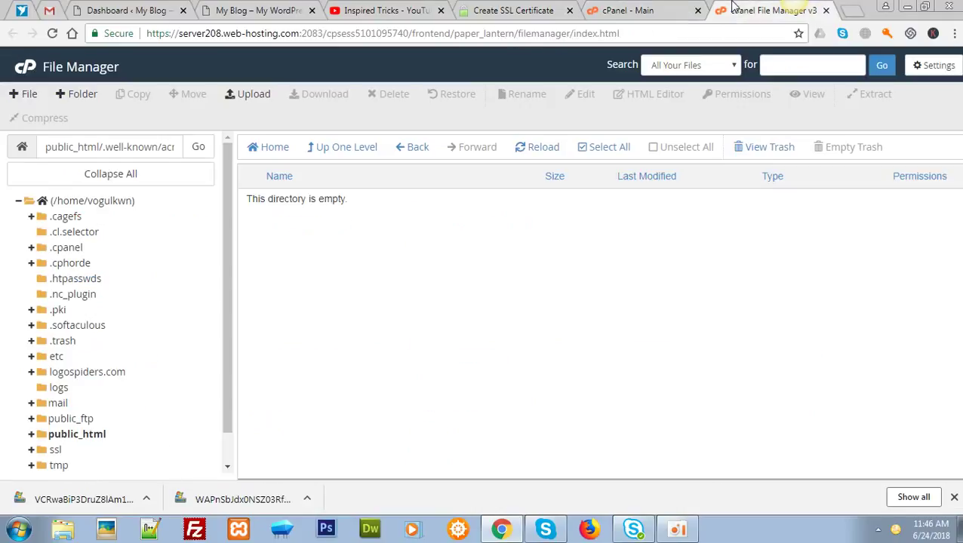
{"action": "left_click", "coordinate": [251, 94]}
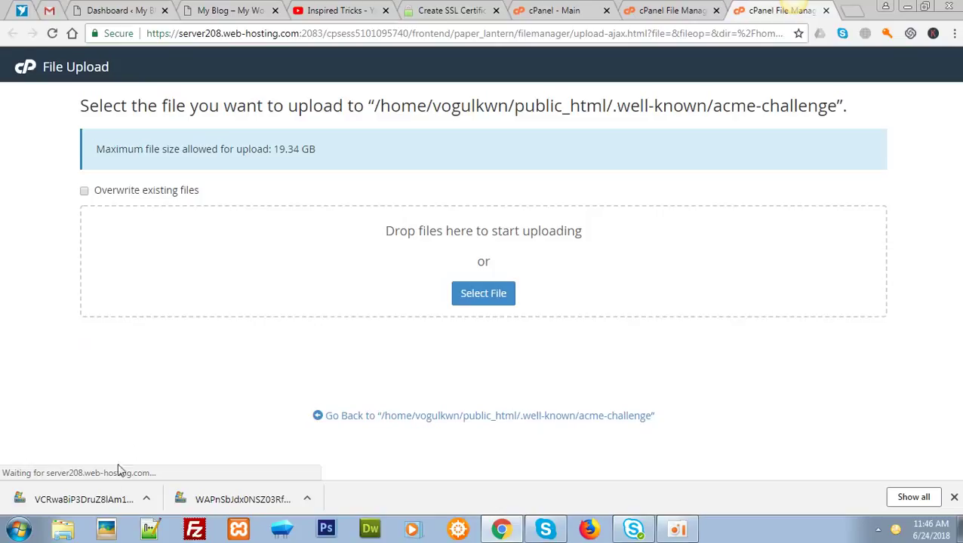
{"action": "left_click_drag", "start_coordinate": [91, 500], "coordinate": [417, 279]}
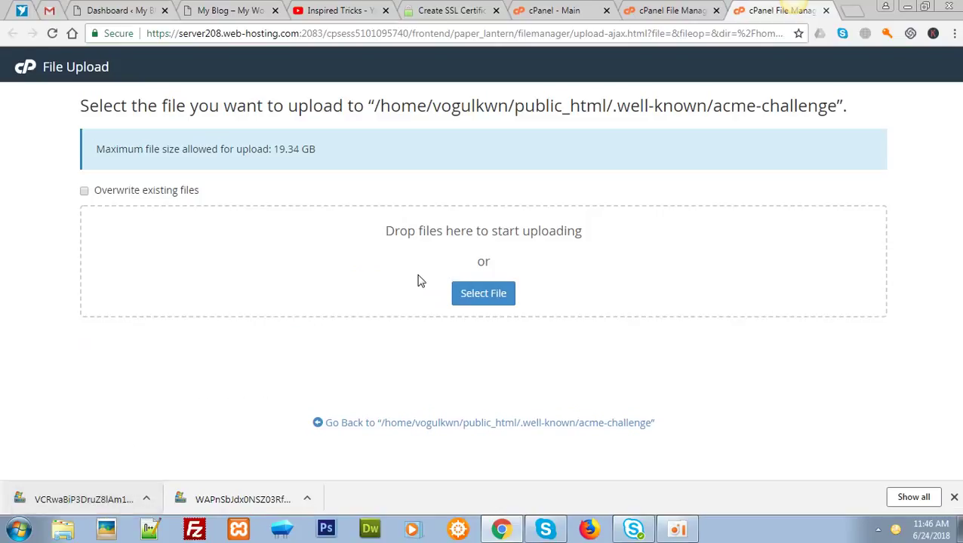
{"action": "left_click_drag", "start_coordinate": [259, 510], "coordinate": [370, 277]}
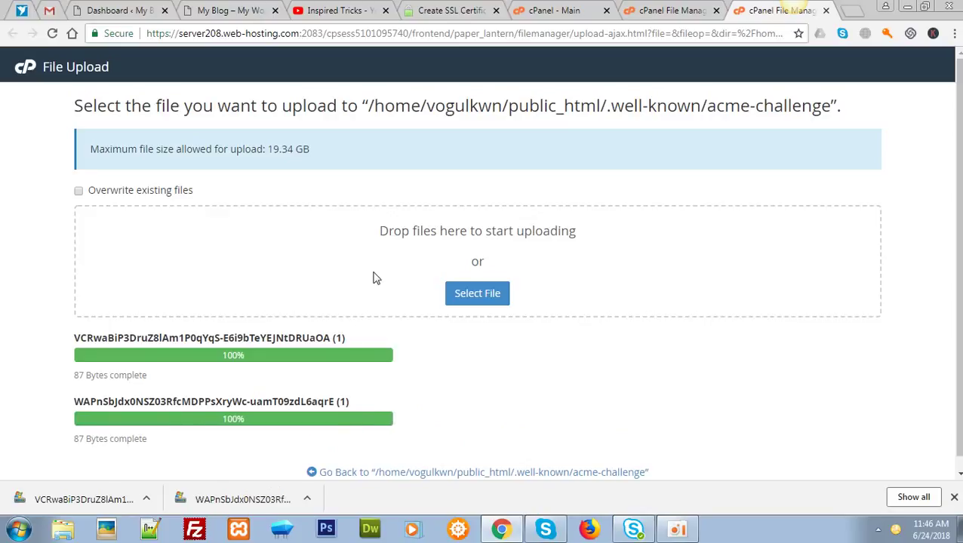
{"action": "left_click", "coordinate": [666, 9]}
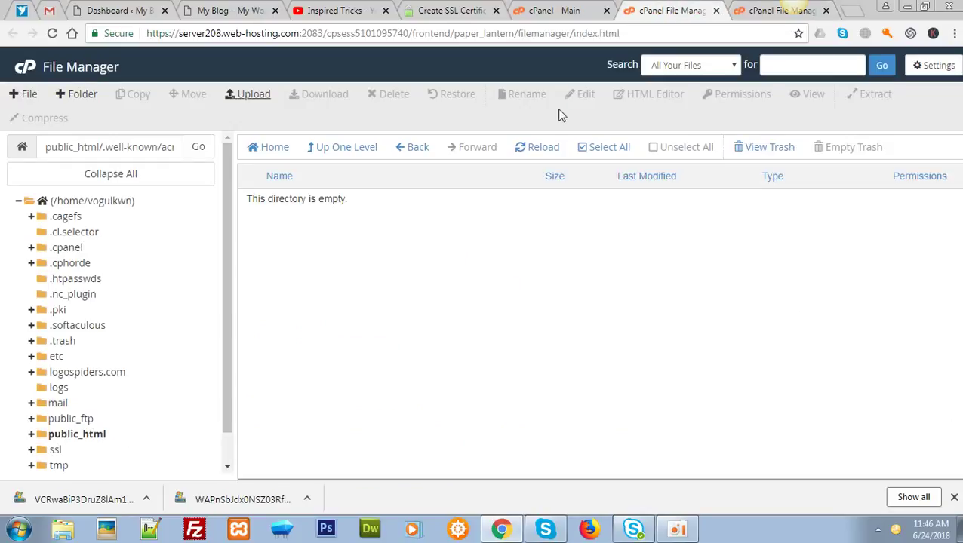
{"action": "left_click", "coordinate": [559, 146]}
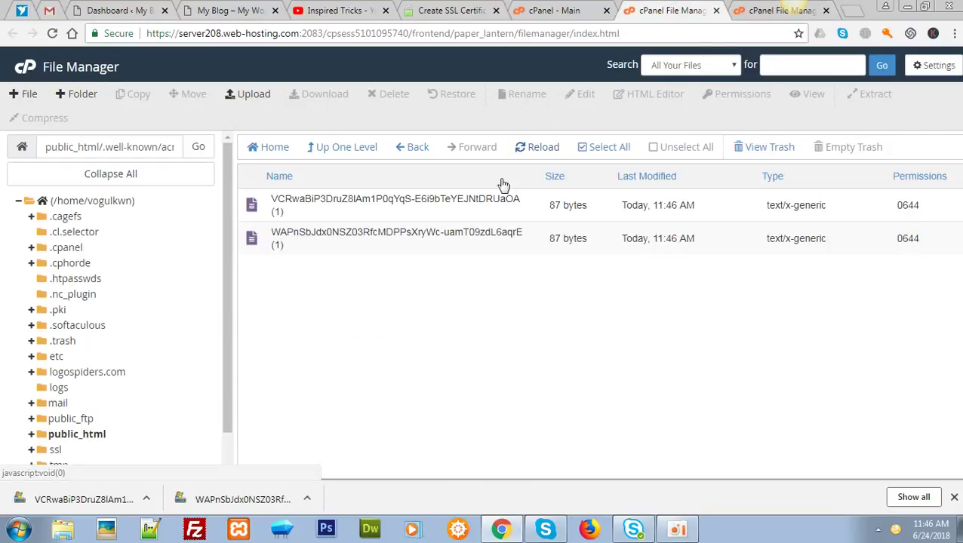
- Visit the first verification link from the SSL instructions, proceeding past the browser's privacy warning, and close its tab
{"action": "key", "text": "ctrl+shift+Tab"}
{"action": "key", "text": "ctrl+shift+Tab"}
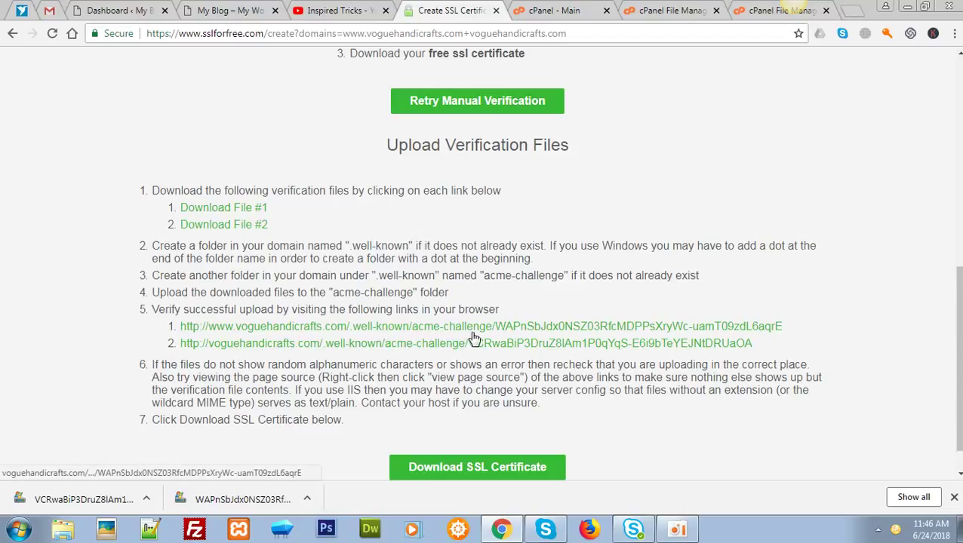
{"action": "left_click", "coordinate": [569, 332]}
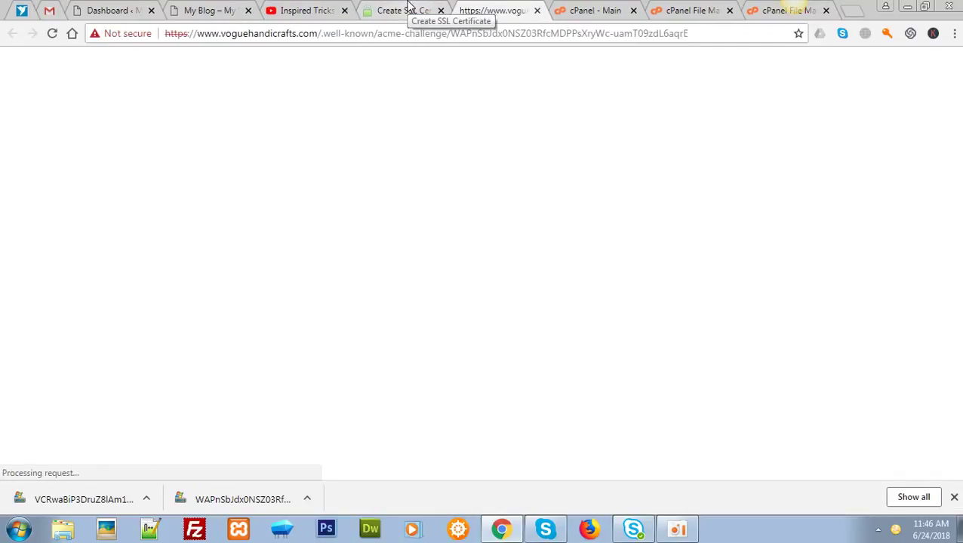
{"action": "left_click", "coordinate": [294, 381]}
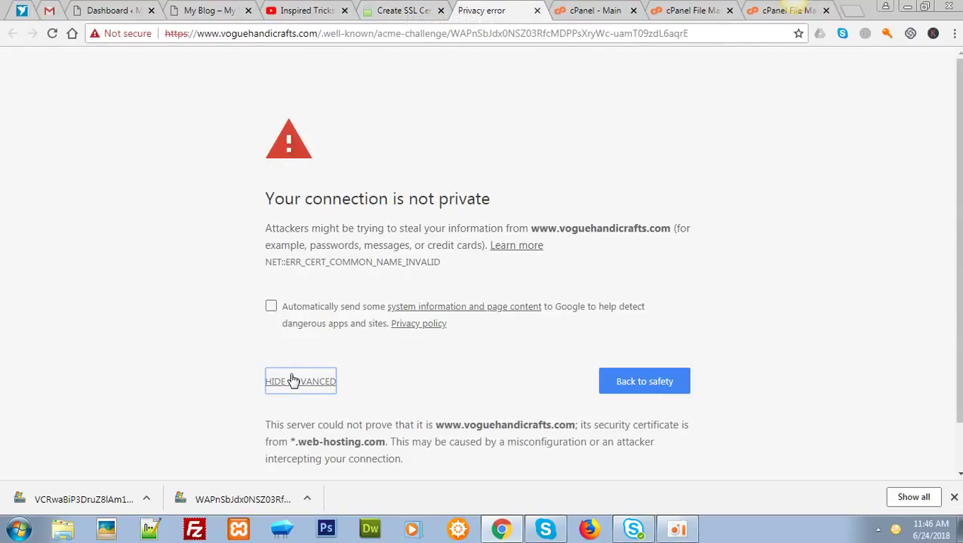
{"action": "scroll", "coordinate": [923, 178], "scroll_direction": "down", "scroll_amount": 1}
{"action": "left_click", "coordinate": [449, 438]}
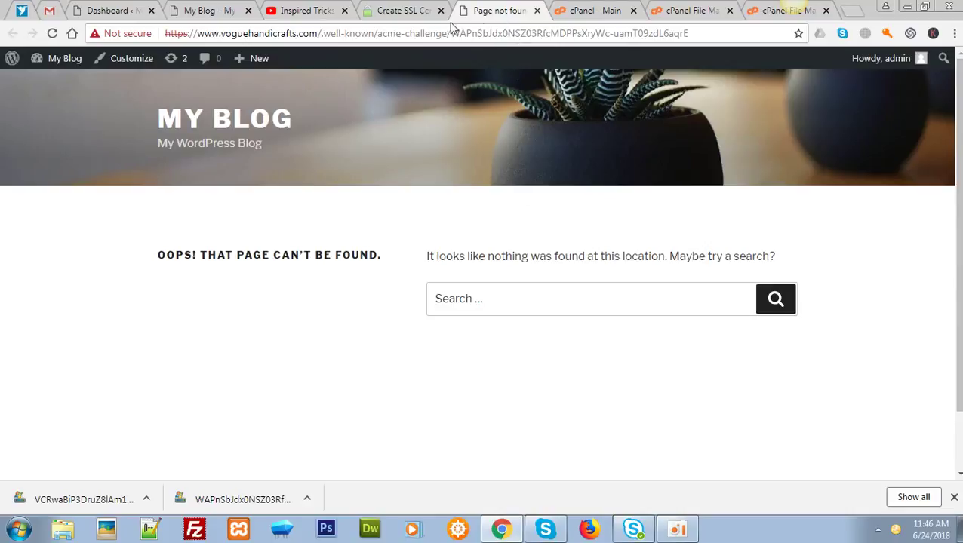
{"action": "left_click", "coordinate": [537, 10]}
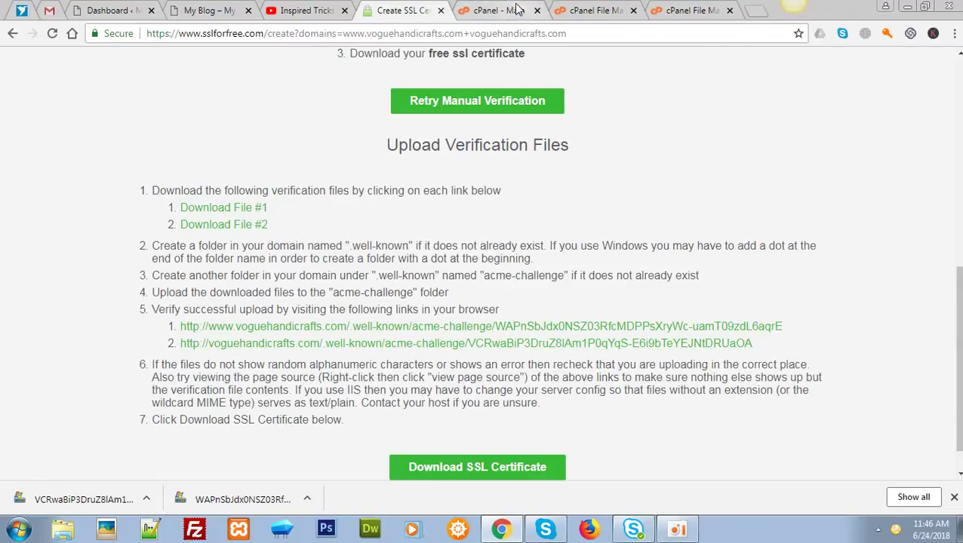
- Reload the acme-challenge folder in File Manager to recheck the uploaded files, and return to the SSL instructions
{"action": "left_click", "coordinate": [517, 11]}
{"action": "left_click", "coordinate": [593, 10]}
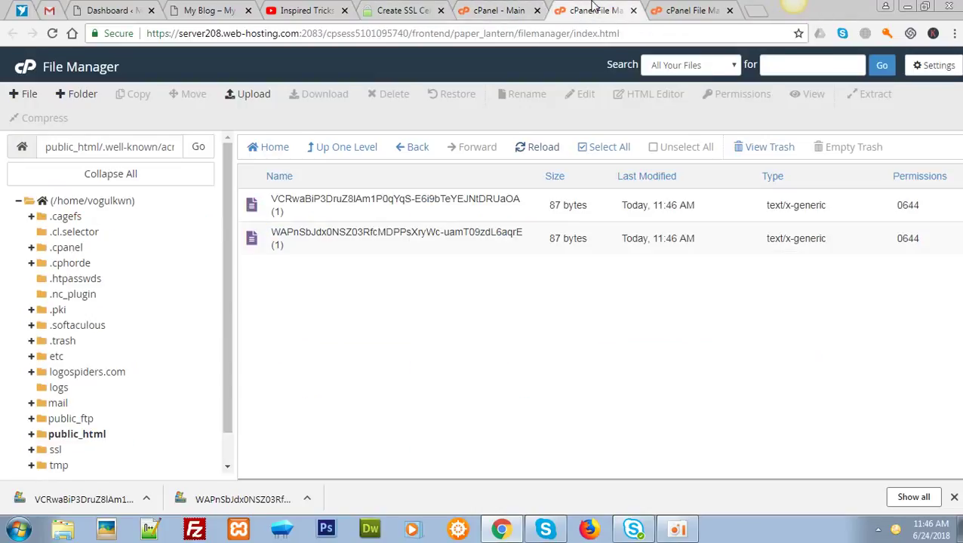
{"action": "left_click", "coordinate": [542, 150]}
{"action": "left_click", "coordinate": [596, 9]}
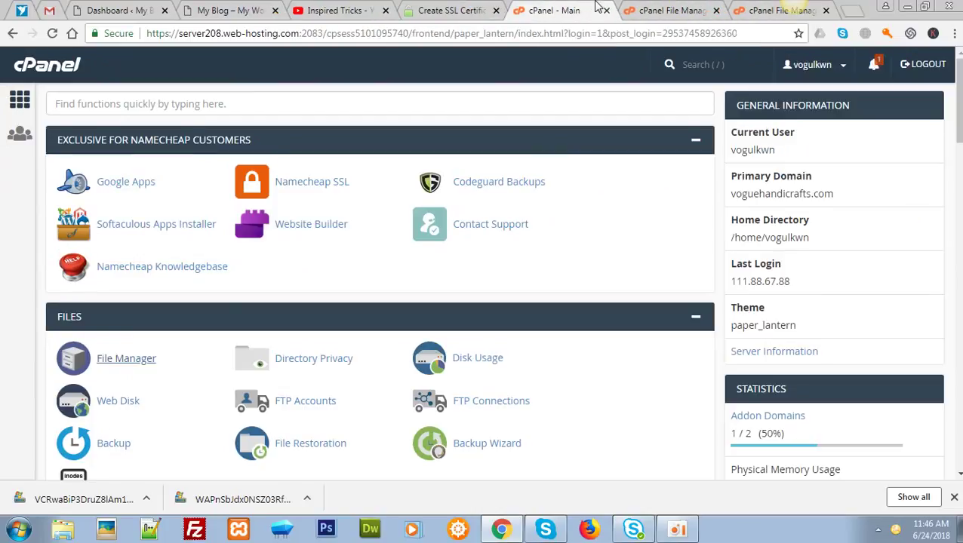
{"action": "left_click", "coordinate": [468, 10]}
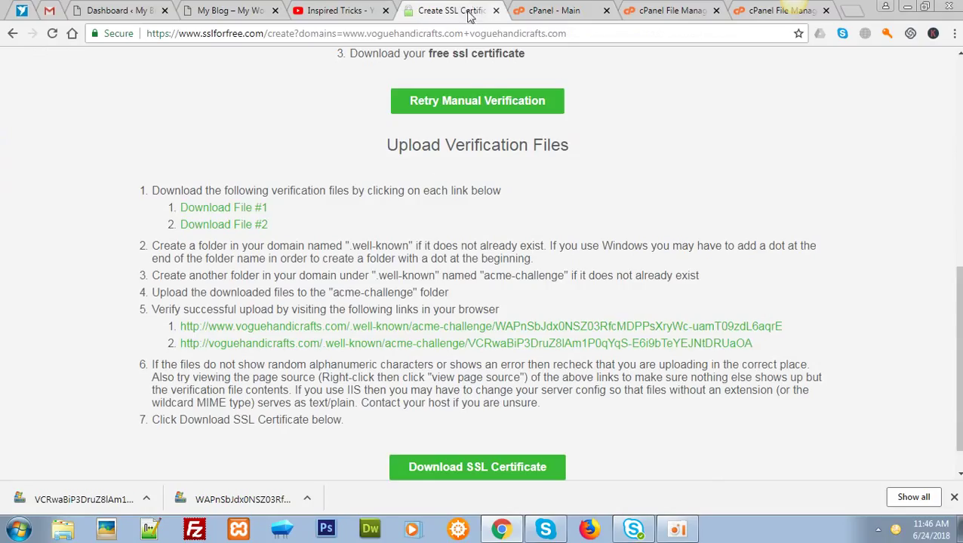
- Test both verification links, checking the file name at the end of the first link's address, and close their tabs
{"action": "left_click", "coordinate": [445, 330]}
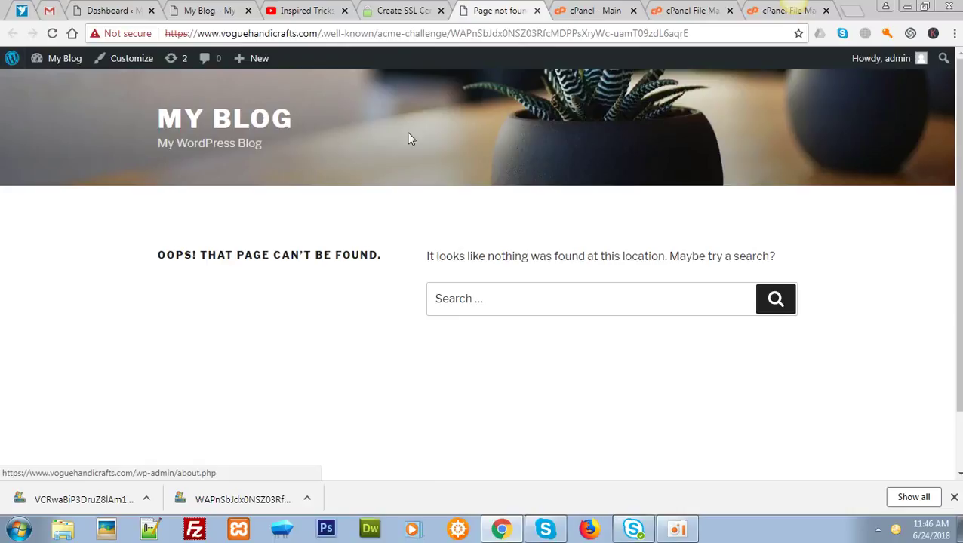
{"action": "left_click_drag", "start_coordinate": [452, 34], "coordinate": [682, 33]}
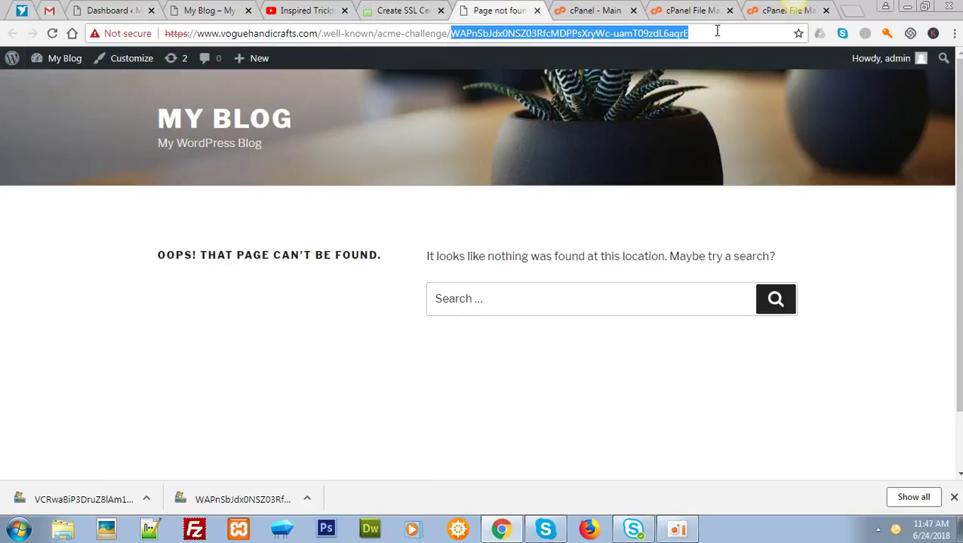
{"action": "left_click", "coordinate": [536, 10]}
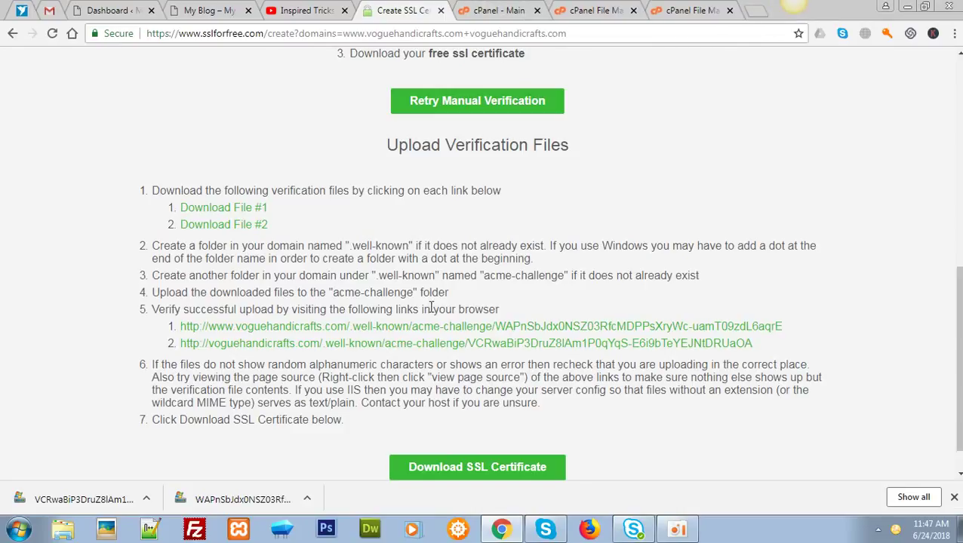
{"action": "left_click", "coordinate": [439, 344]}
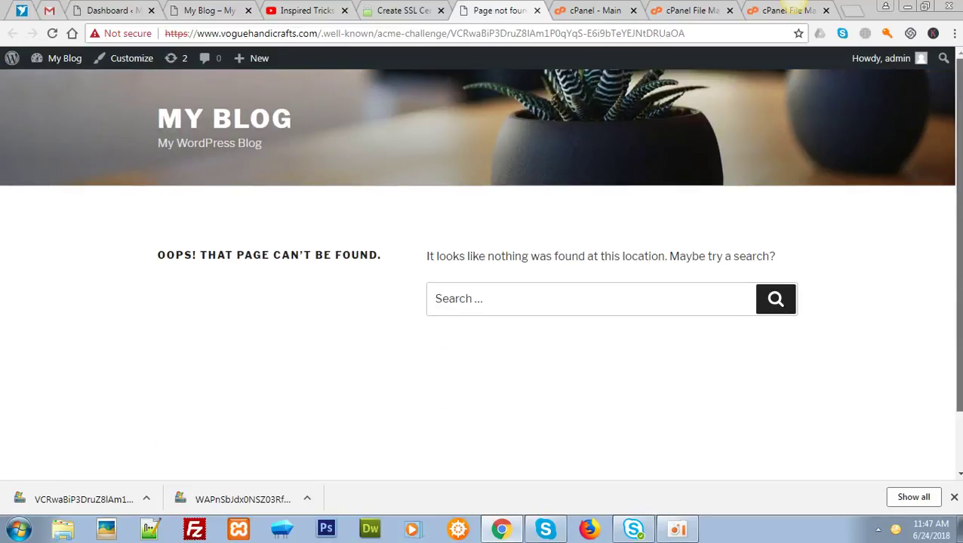
{"action": "left_click", "coordinate": [537, 11]}
- Check the names of the uploaded verification files in File Manager and on the File Upload page
{"action": "left_click", "coordinate": [500, 10]}
{"action": "left_click", "coordinate": [596, 11]}
{"action": "left_click", "coordinate": [665, 11]}
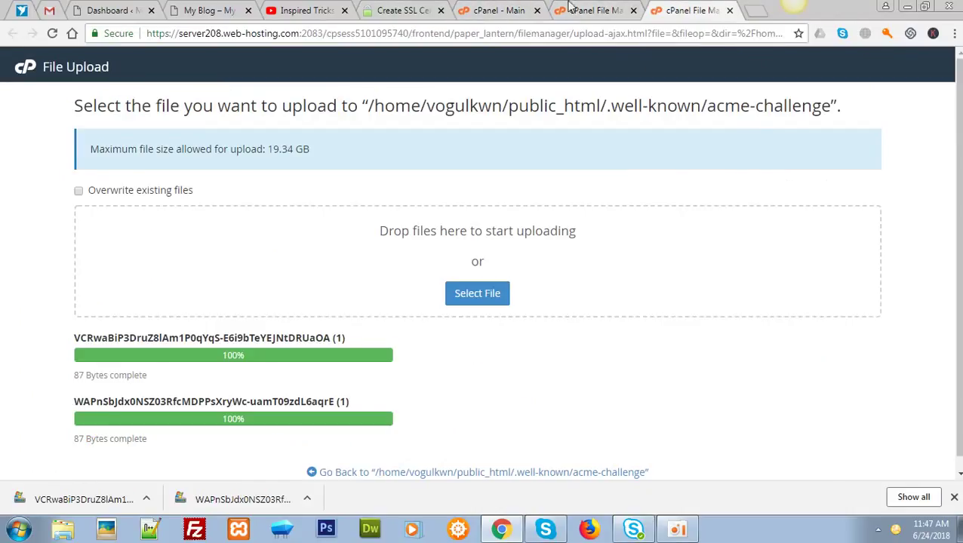
{"action": "left_click", "coordinate": [502, 11]}
{"action": "left_click", "coordinate": [597, 11]}
{"action": "left_click", "coordinate": [585, 8]}
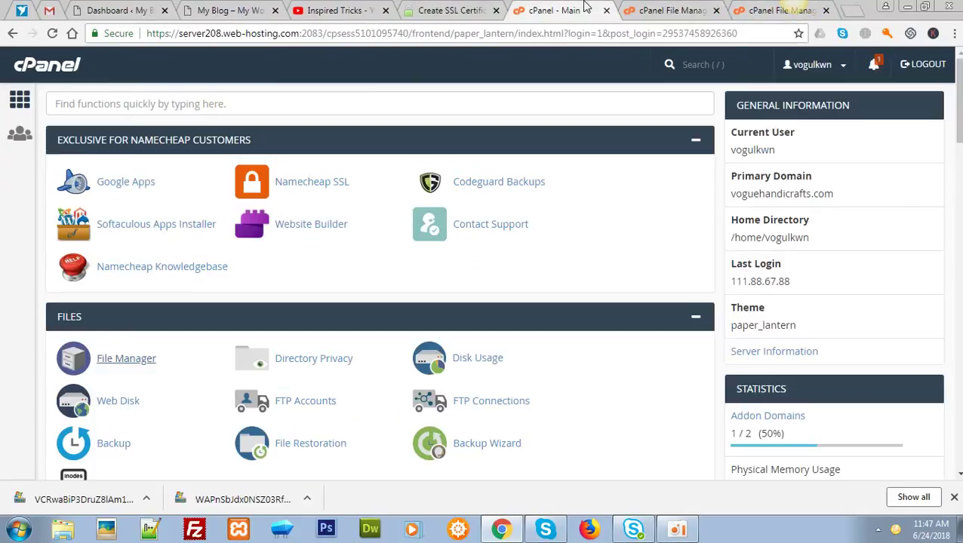
- Generate the SSL certificate from the SSL For Free verification page and bring up its certificate files
{"action": "left_click", "coordinate": [451, 10]}
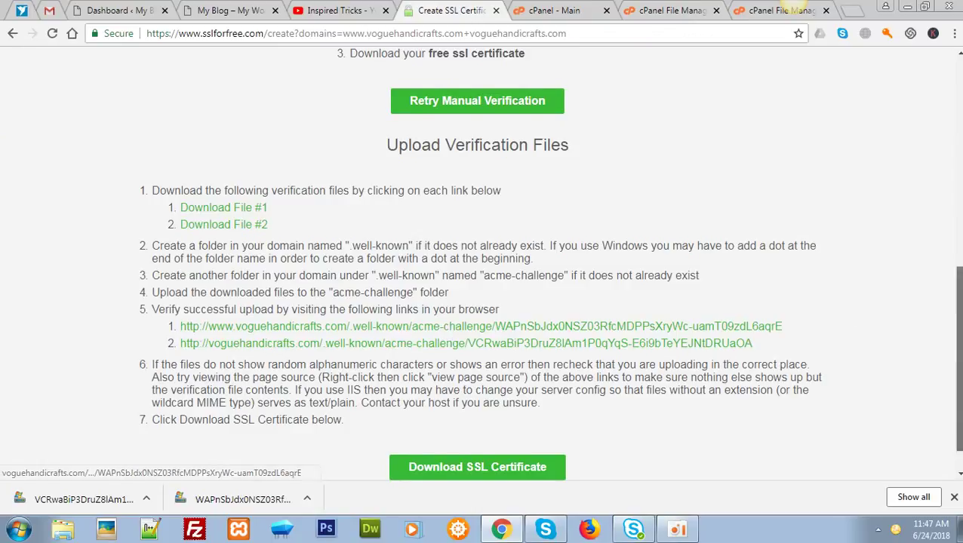
{"action": "scroll", "coordinate": [852, 387], "scroll_direction": "down", "scroll_amount": 1}
{"action": "left_click", "coordinate": [539, 427]}
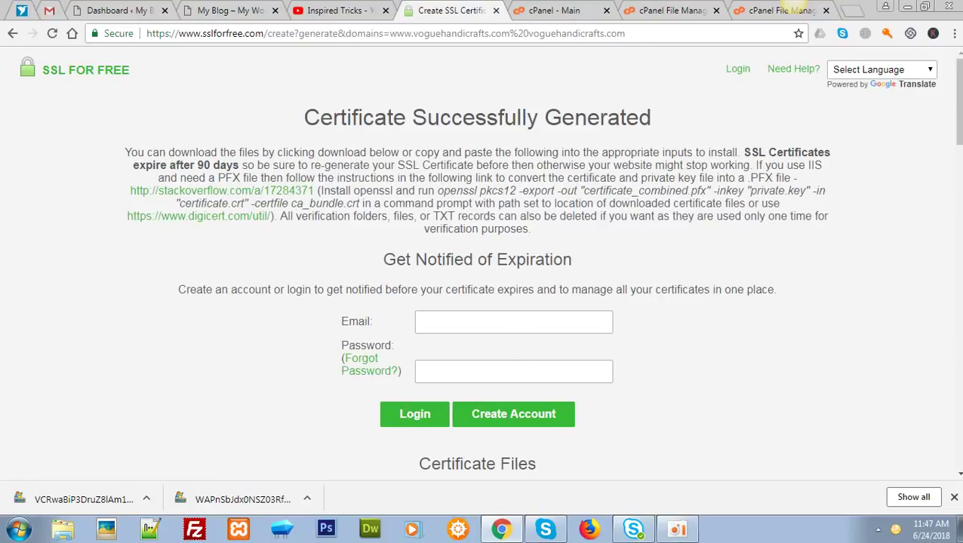
{"action": "scroll", "coordinate": [896, 169], "scroll_direction": "down", "scroll_amount": 2}
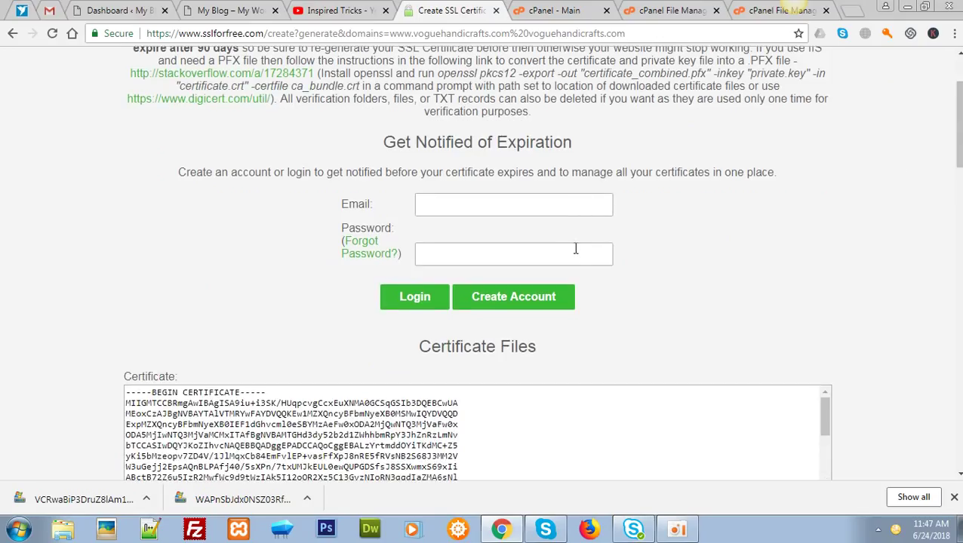
{"action": "scroll", "coordinate": [801, 230], "scroll_direction": "down", "scroll_amount": 3}
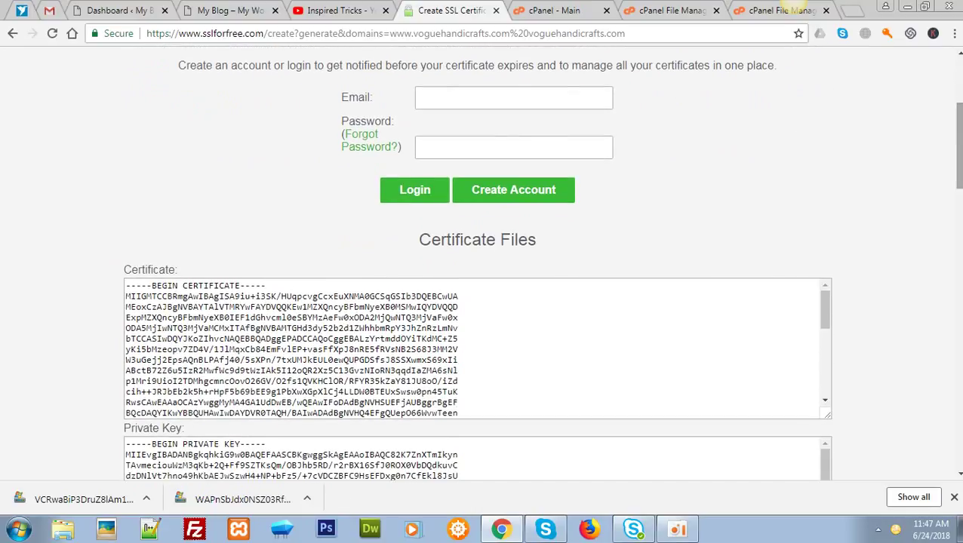
- Search cPanel for "ssl" and open the Manage SSL sites page of SSL/TLS
{"action": "left_click", "coordinate": [557, 11]}
{"action": "left_click", "coordinate": [319, 98]}
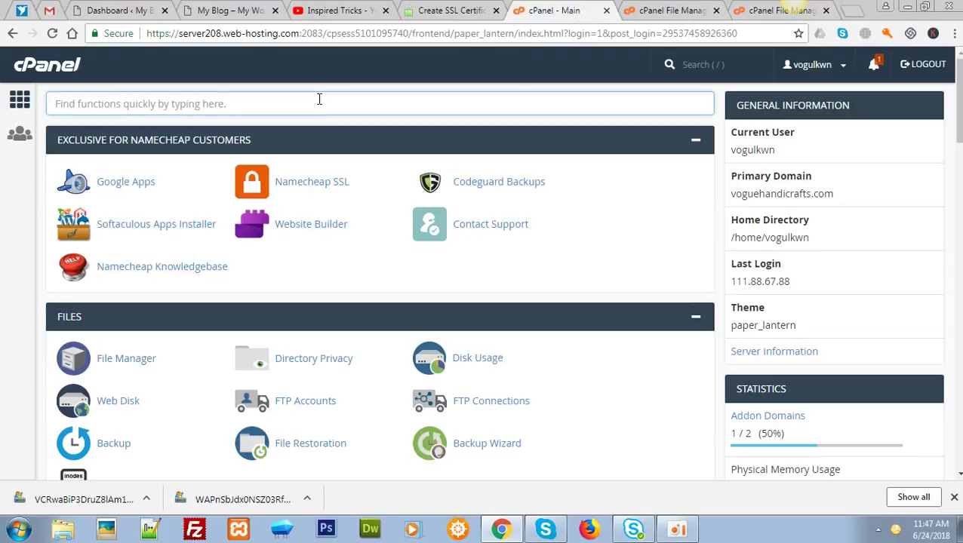
{"action": "type", "text": "ssl"}
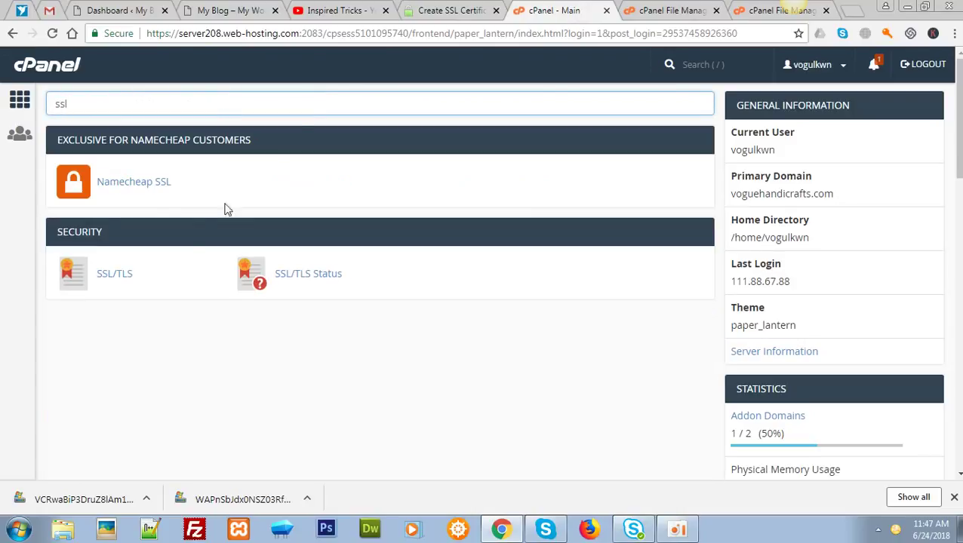
{"action": "left_click", "coordinate": [127, 276]}
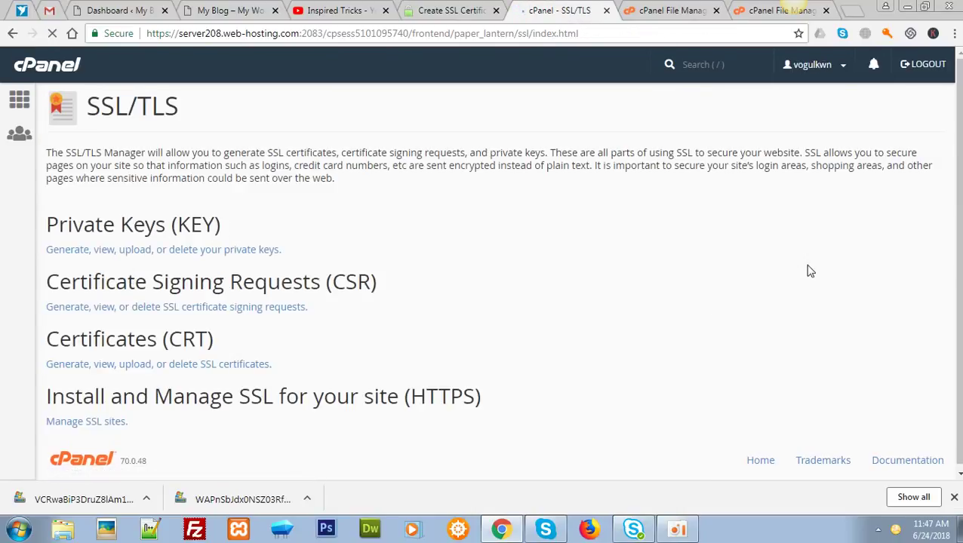
{"action": "left_click", "coordinate": [91, 422]}
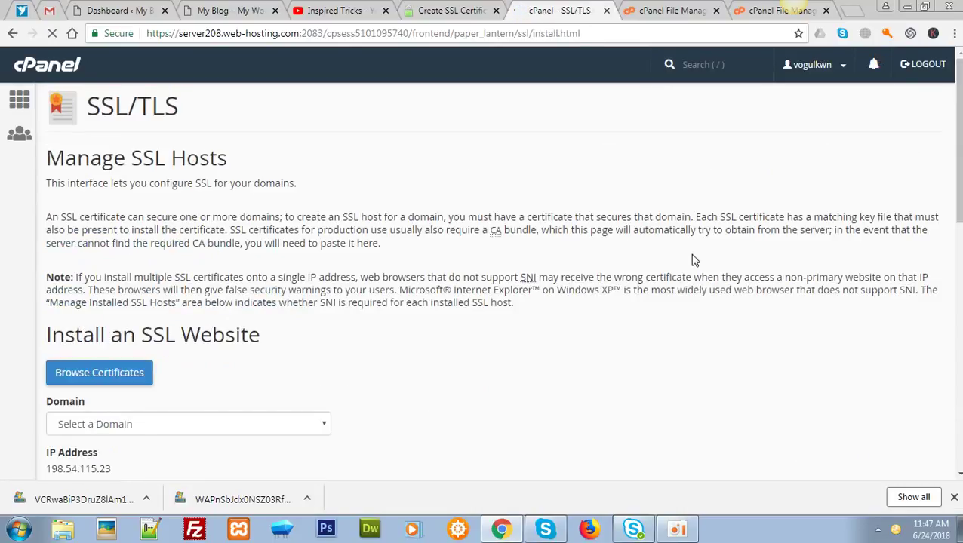
- Choose voguehandicrafts.com as the domain for the new SSL website installation
{"action": "scroll", "coordinate": [693, 258], "scroll_direction": "down", "scroll_amount": 5}
{"action": "scroll", "coordinate": [483, 279], "scroll_direction": "down", "scroll_amount": 2}
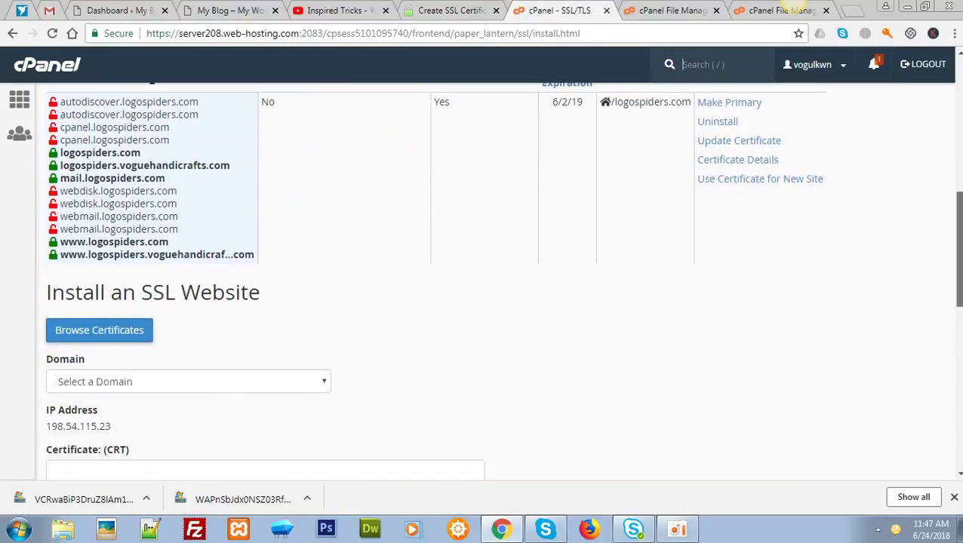
{"action": "scroll", "coordinate": [457, 233], "scroll_direction": "down", "scroll_amount": 3}
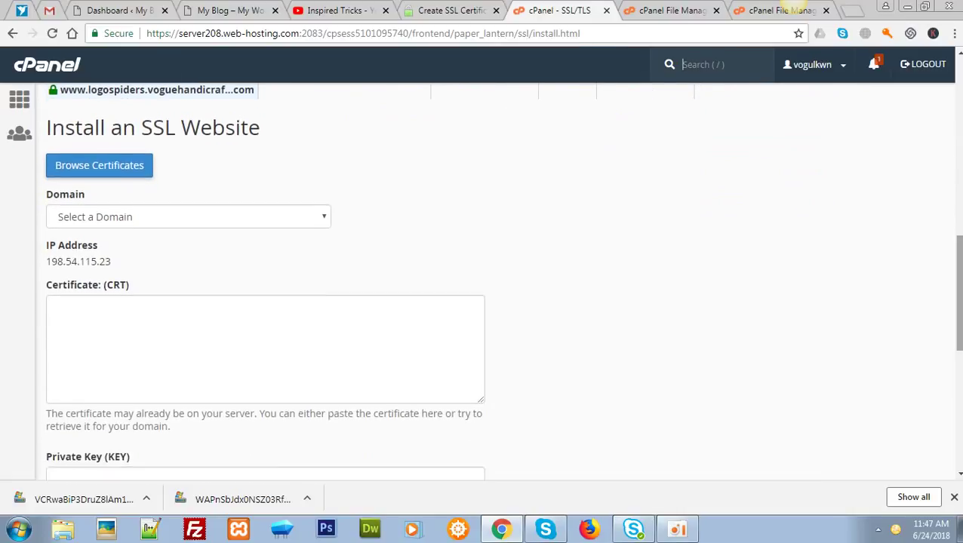
{"action": "left_click", "coordinate": [326, 218]}
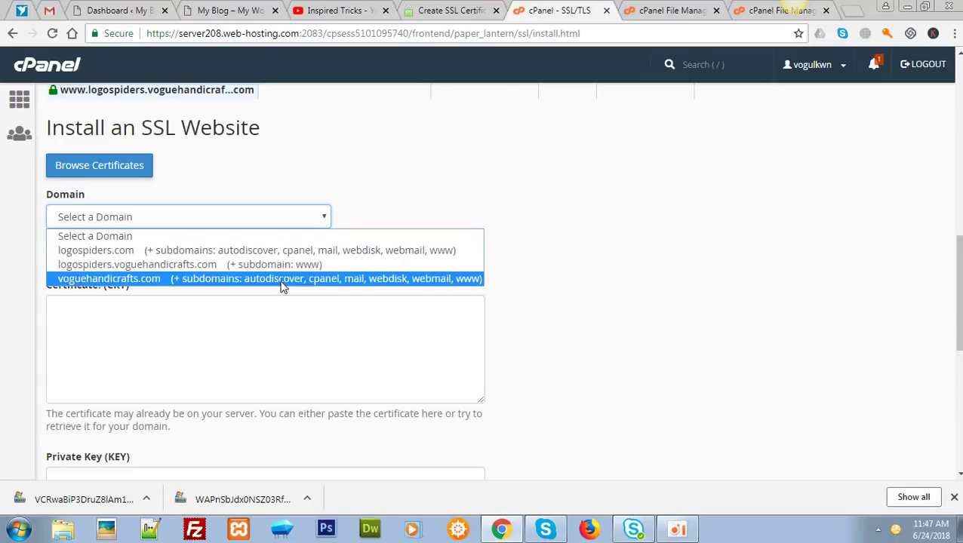
{"action": "left_click", "coordinate": [219, 280]}
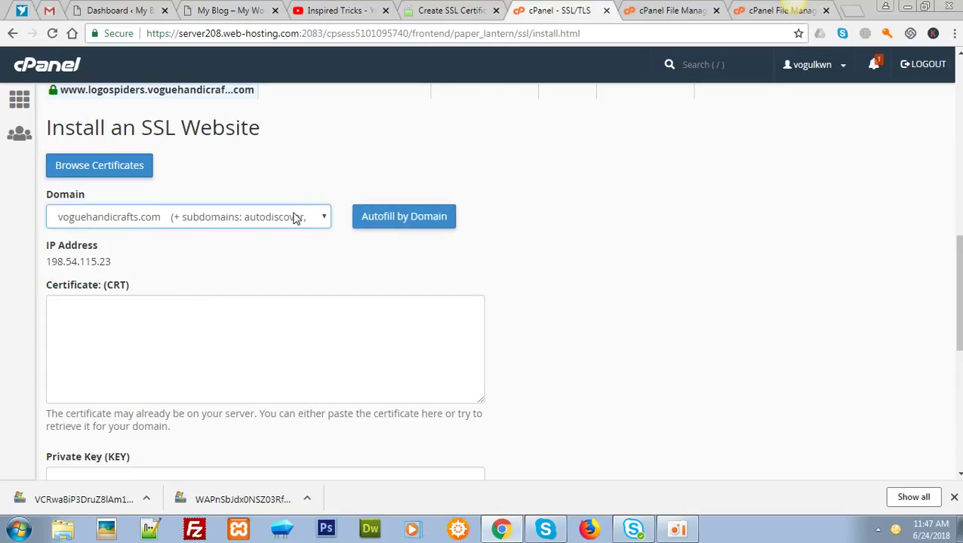
- Copy the generated certificate from SSL For Free into cPanel's Certificate (CRT) field
{"action": "left_click", "coordinate": [447, 9]}
{"action": "left_click", "coordinate": [309, 224]}
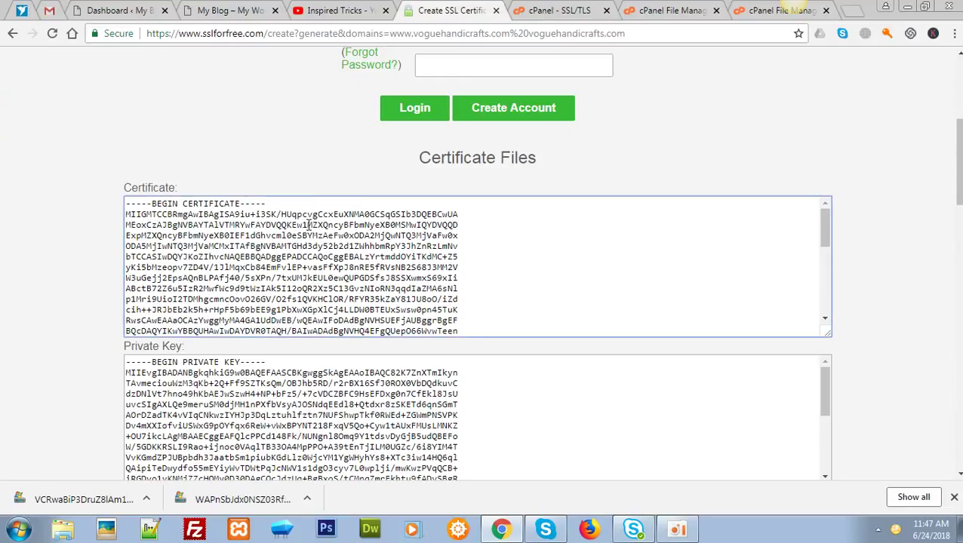
{"action": "key", "text": "ctrl+a"}
{"action": "left_click", "coordinate": [560, 10]}
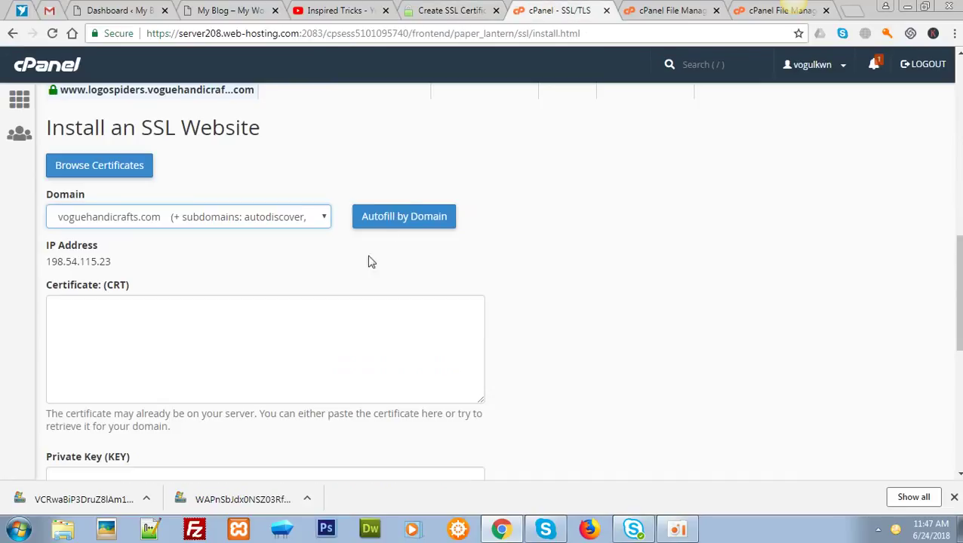
{"action": "left_click", "coordinate": [337, 322]}
{"action": "key", "text": "ctrl+v"}
- Copy the generated private key from SSL For Free into cPanel's Private Key (KEY) field
{"action": "left_click", "coordinate": [426, 8]}
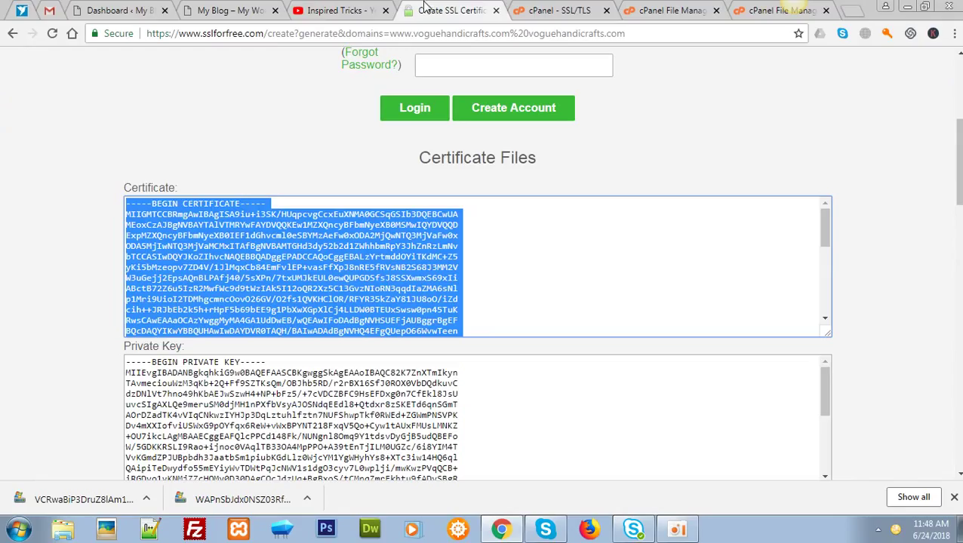
{"action": "left_click", "coordinate": [282, 414]}
{"action": "key", "text": "ctrl+a"}
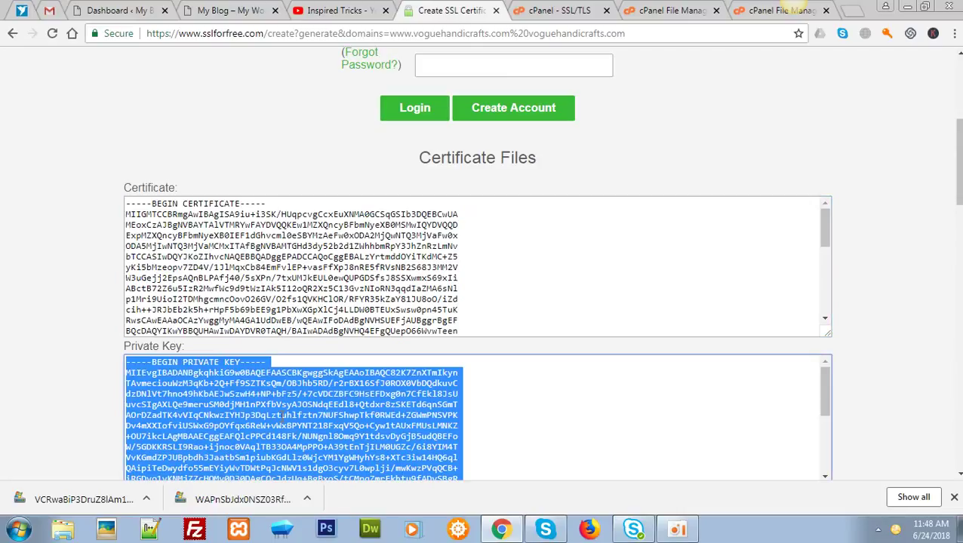
{"action": "left_click", "coordinate": [531, 8]}
{"action": "left_click_drag", "start_coordinate": [957, 279], "coordinate": [956, 360]}
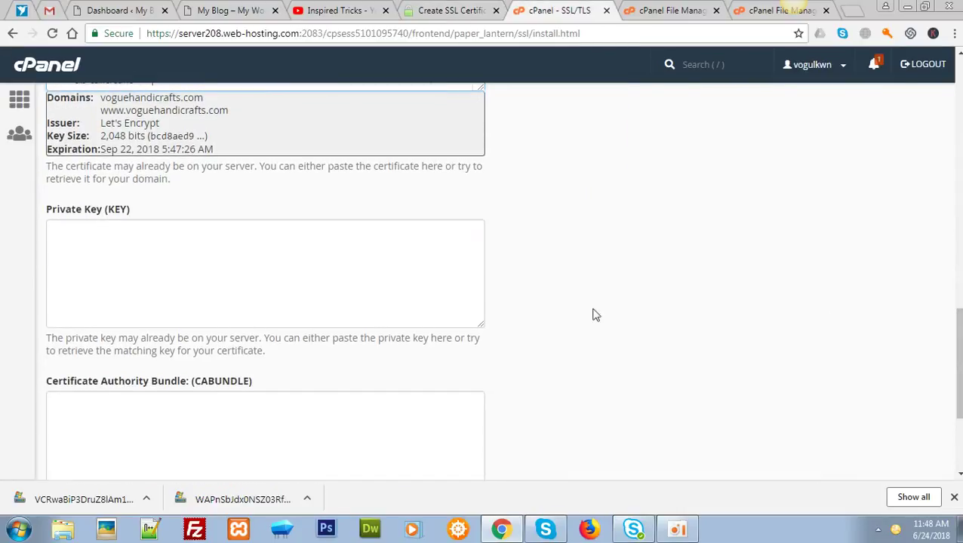
{"action": "left_click", "coordinate": [384, 262]}
{"action": "key", "text": "ctrl+v"}
- Copy the CA bundle from SSL For Free into cPanel's Certificate Authority Bundle (CABUNDLE) field
{"action": "left_click", "coordinate": [483, 10]}
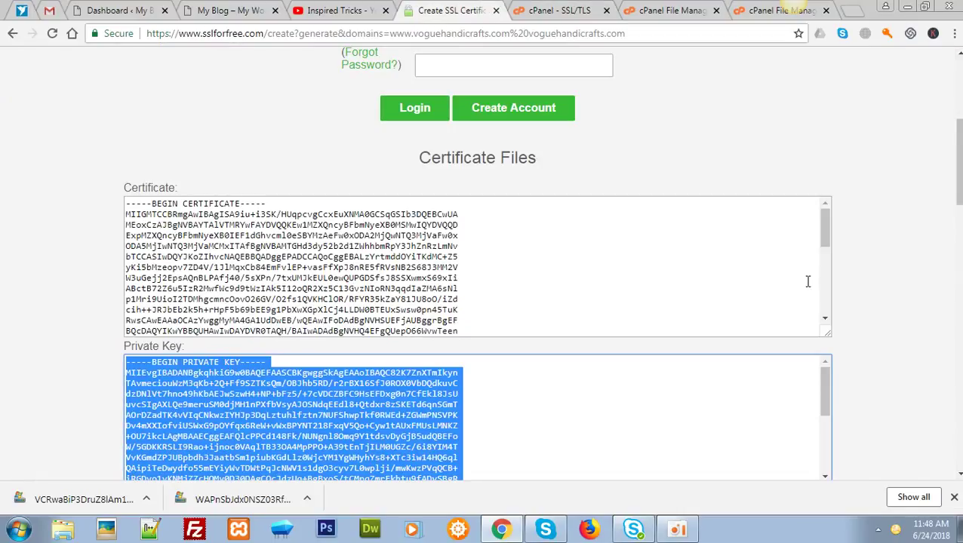
{"action": "scroll", "coordinate": [796, 266], "scroll_direction": "down", "scroll_amount": 5}
{"action": "scroll", "coordinate": [796, 265], "scroll_direction": "up", "scroll_amount": 1}
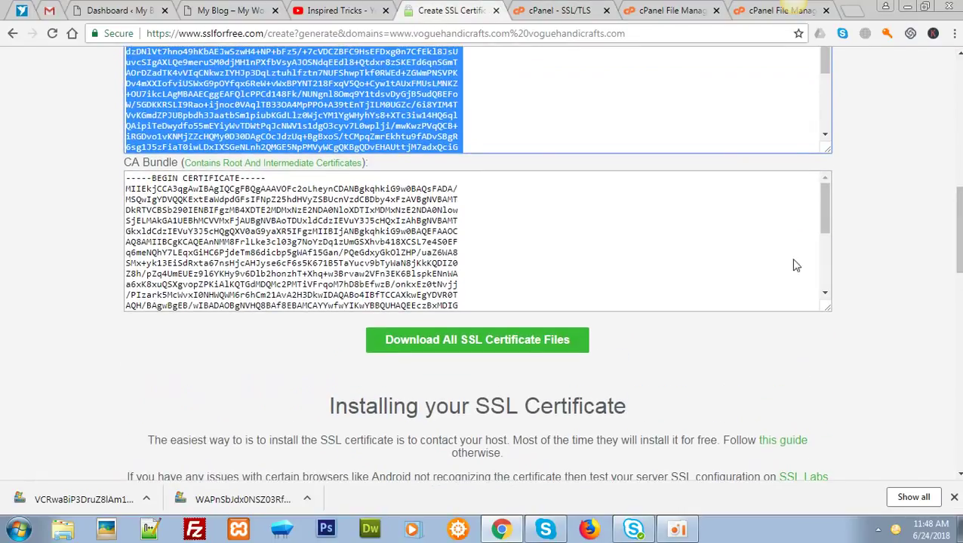
{"action": "left_click", "coordinate": [459, 256]}
{"action": "left_click_drag", "start_coordinate": [589, 7], "coordinate": [464, 441]}
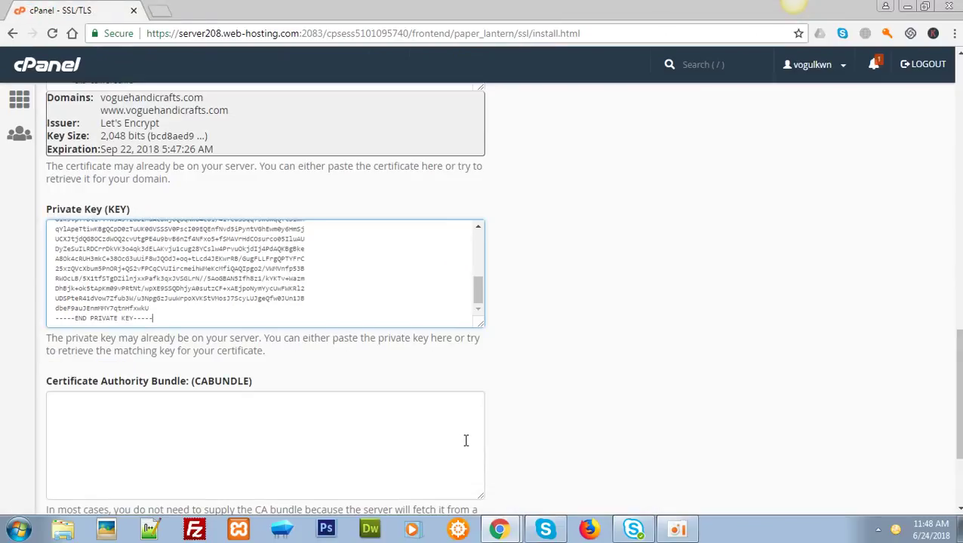
{"action": "left_click", "coordinate": [452, 438]}
{"action": "key", "text": "ctrl+v"}
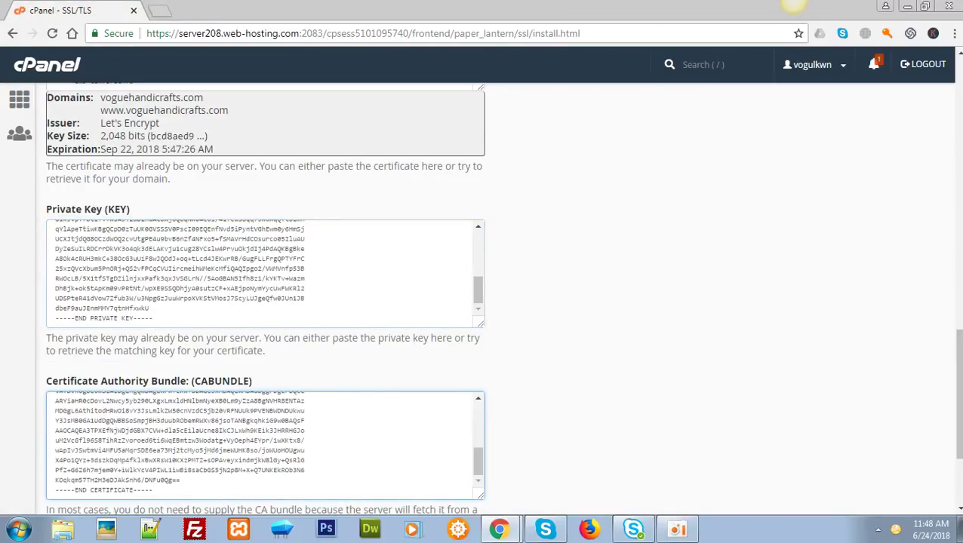
- Install the certificate on the selected domain and close the separate cPanel window
{"action": "scroll", "coordinate": [490, 438], "scroll_direction": "down", "scroll_amount": 3}
{"action": "left_click", "coordinate": [110, 403]}
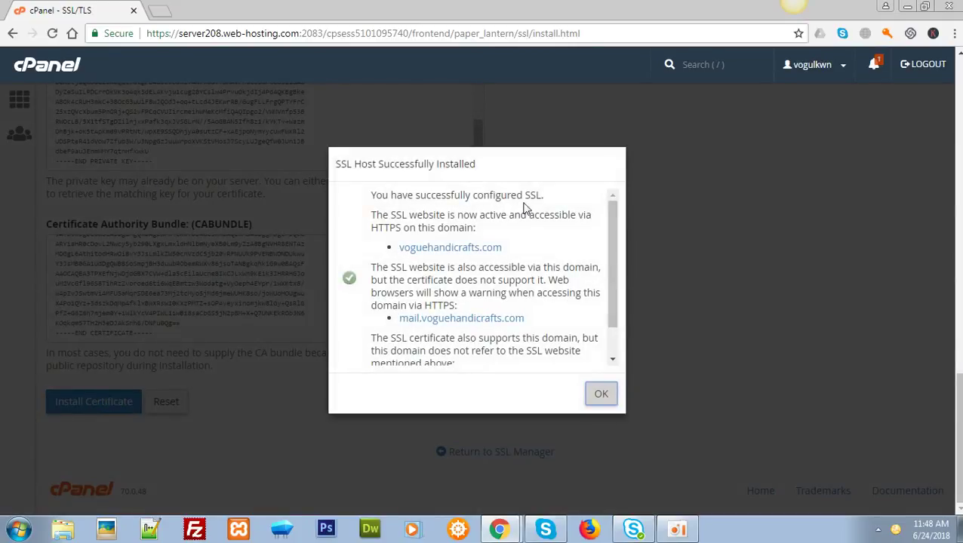
{"action": "left_click", "coordinate": [598, 393]}
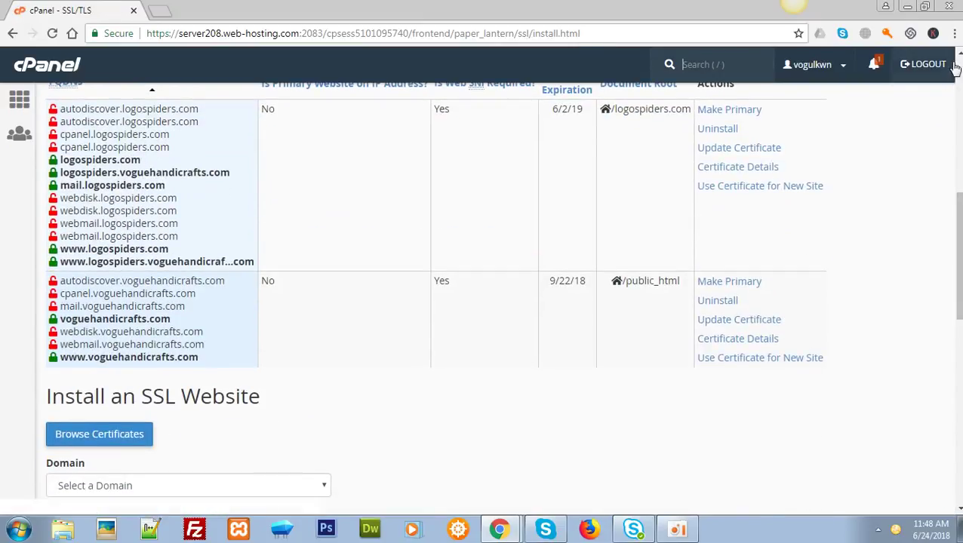
{"action": "left_click", "coordinate": [951, 8]}
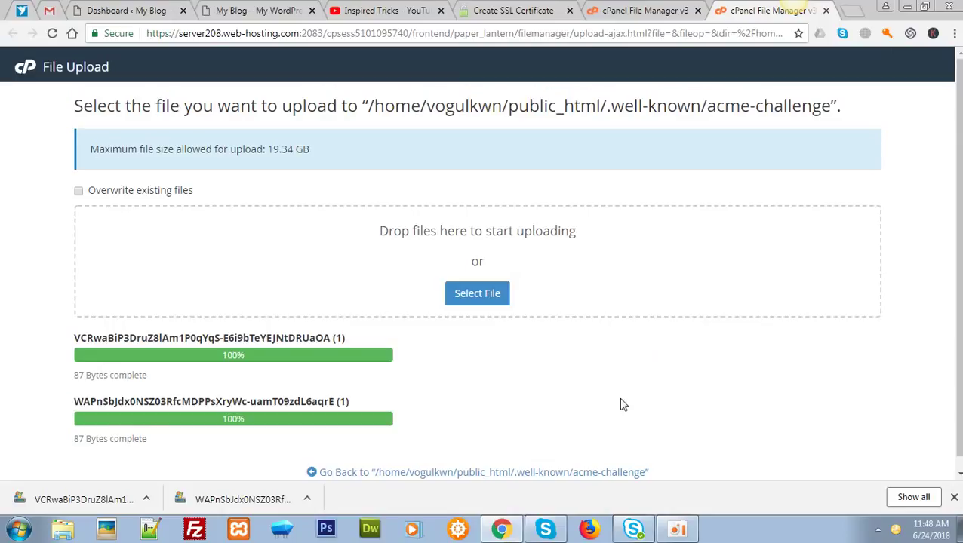
- Return to the WordPress dashboard and open the Add Plugins page, proceeding past the browser's privacy warning
{"action": "left_click", "coordinate": [645, 9]}
{"action": "left_click", "coordinate": [519, 9]}
{"action": "left_click", "coordinate": [394, 9]}
{"action": "left_click", "coordinate": [257, 9]}
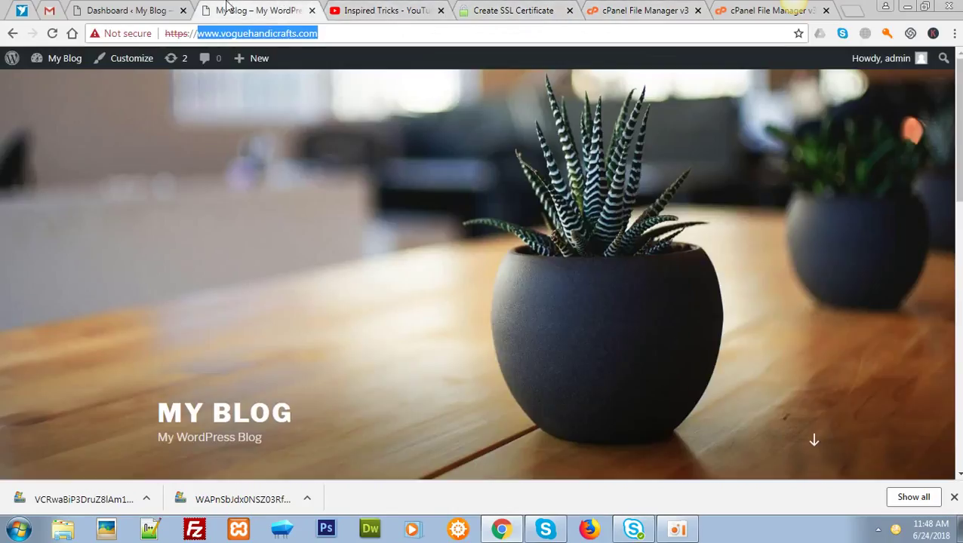
{"action": "left_click", "coordinate": [129, 10]}
{"action": "mouse_move", "coordinate": [95, 301]}
{"action": "left_click", "coordinate": [142, 322]}
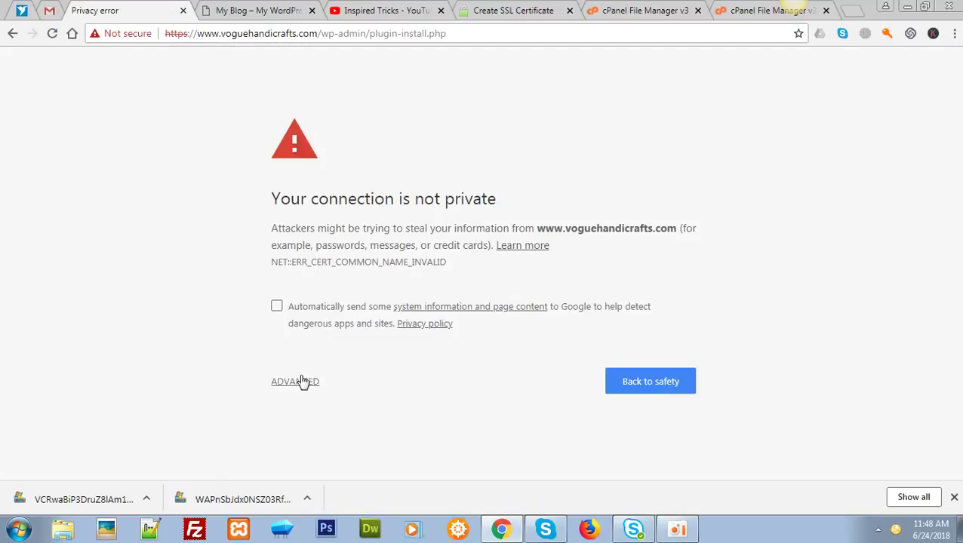
{"action": "left_click", "coordinate": [302, 382]}
{"action": "scroll", "coordinate": [392, 423], "scroll_direction": "down", "scroll_amount": 1}
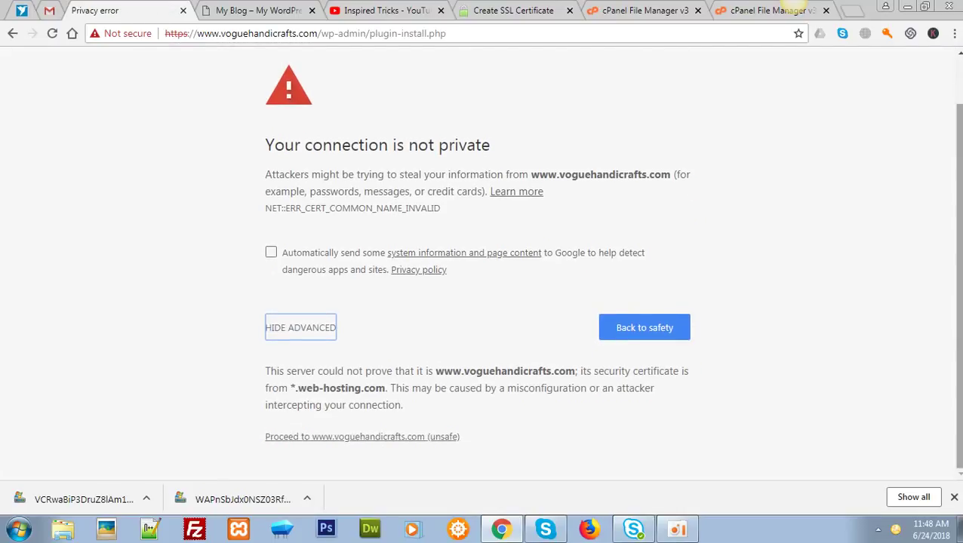
{"action": "left_click", "coordinate": [430, 444]}
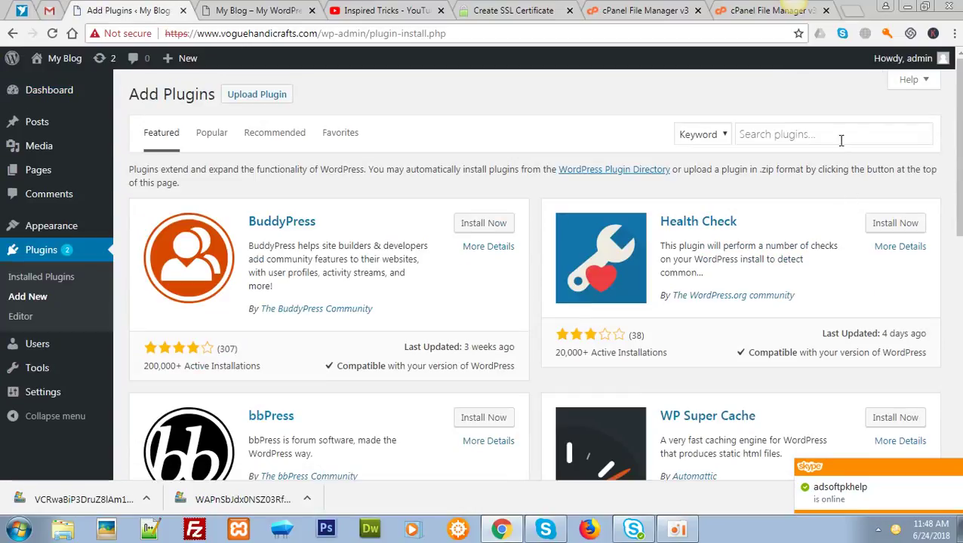
- Search the plugins for "http redirectation" using the suggested earlier entry
{"action": "left_click", "coordinate": [843, 138]}
{"action": "type", "text": "http"}
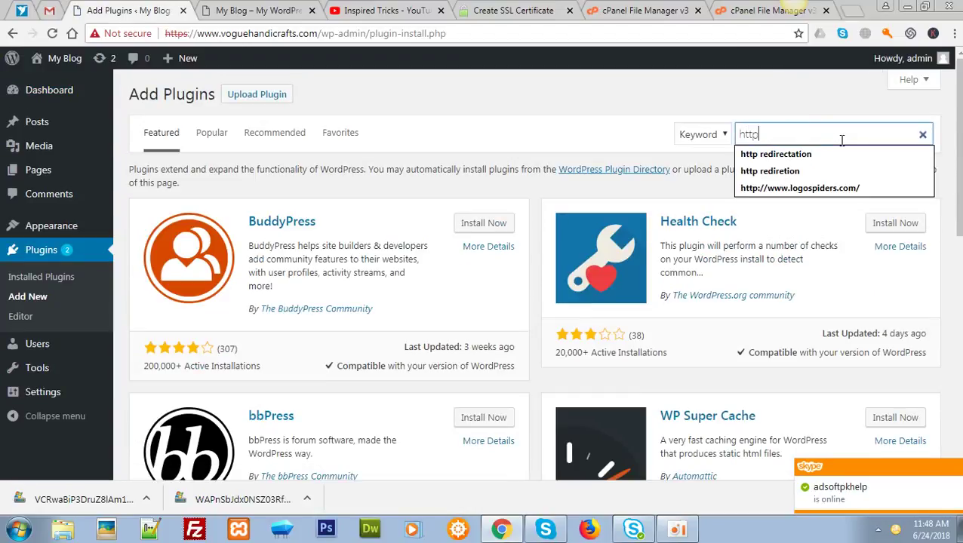
{"action": "type", "text": " re"}
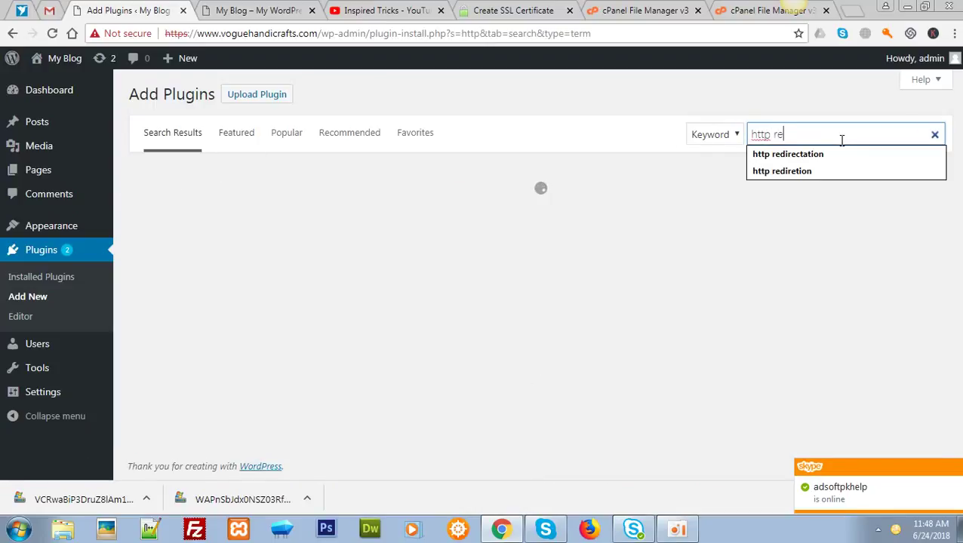
{"action": "type", "text": "f"}
{"action": "key", "text": "BackSpace"}
{"action": "type", "text": "d"}
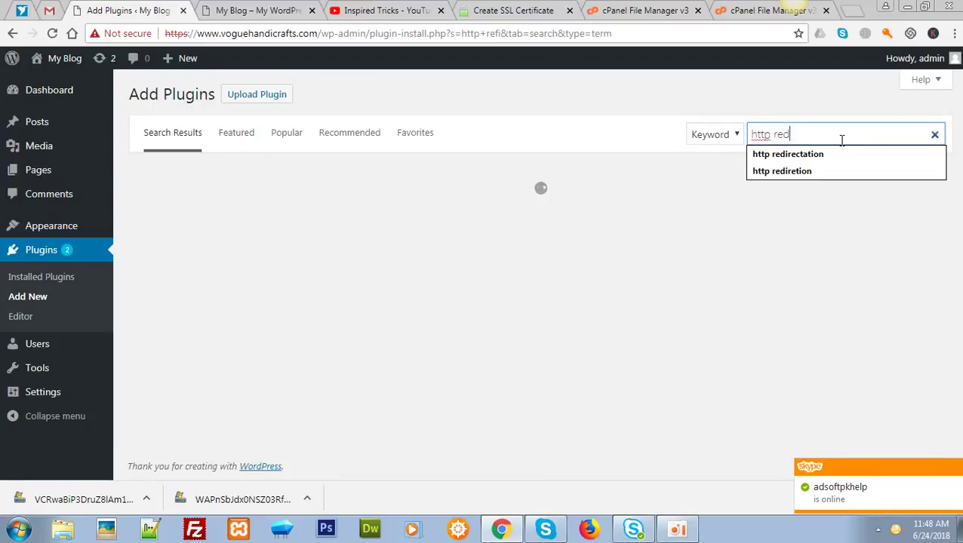
{"action": "key", "text": "Down"}
{"action": "key", "text": "Down"}
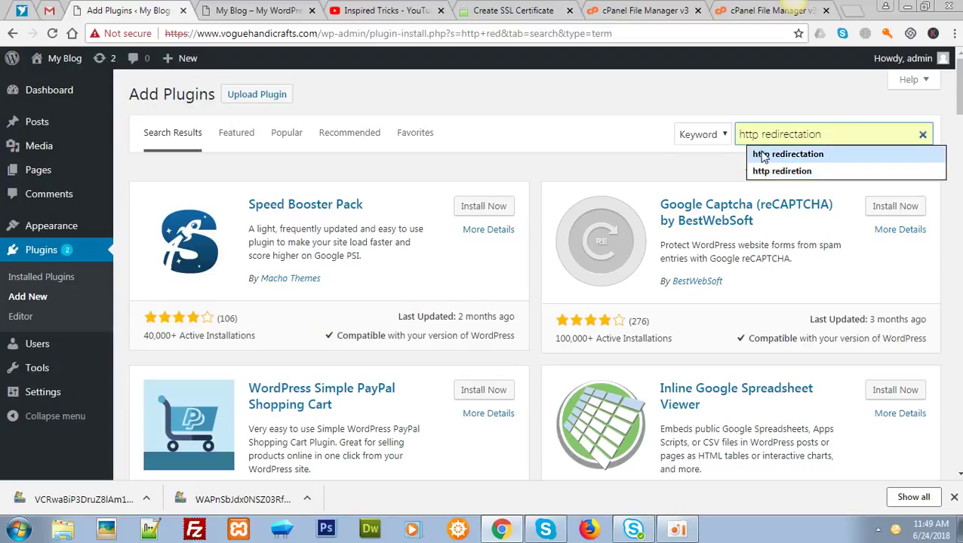
{"action": "left_click", "coordinate": [791, 156]}
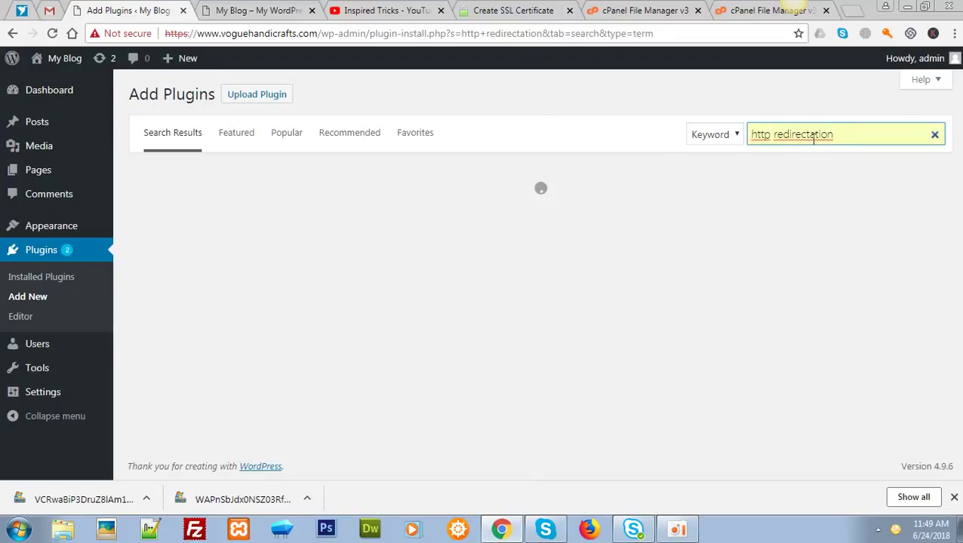
- Correct the plugin search term to "http redirection"
{"action": "key", "text": "BackSpace"}
{"action": "key", "text": "BackSpace"}
{"action": "key", "text": "BackSpace"}
{"action": "key", "text": "BackSpace"}
{"action": "key", "text": "BackSpace"}
{"action": "key", "text": "BackSpace"}
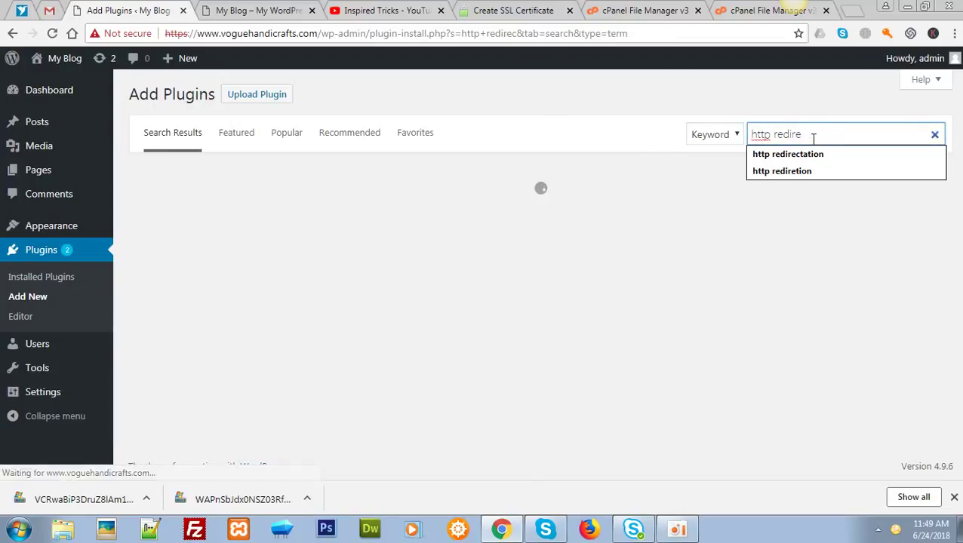
{"action": "type", "text": "ection"}
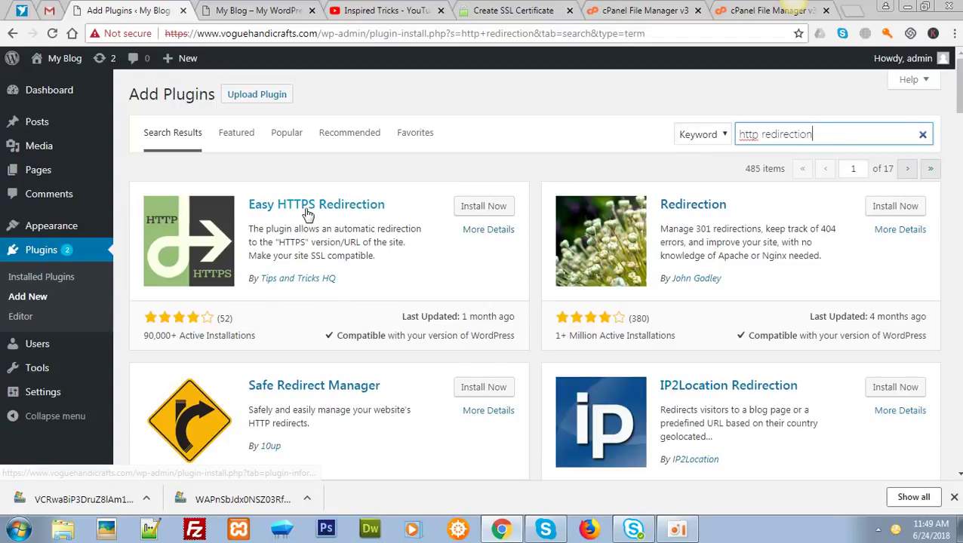
- Install and activate the Easy HTTPS Redirection plugin, and open its settings page
{"action": "left_click", "coordinate": [479, 218]}
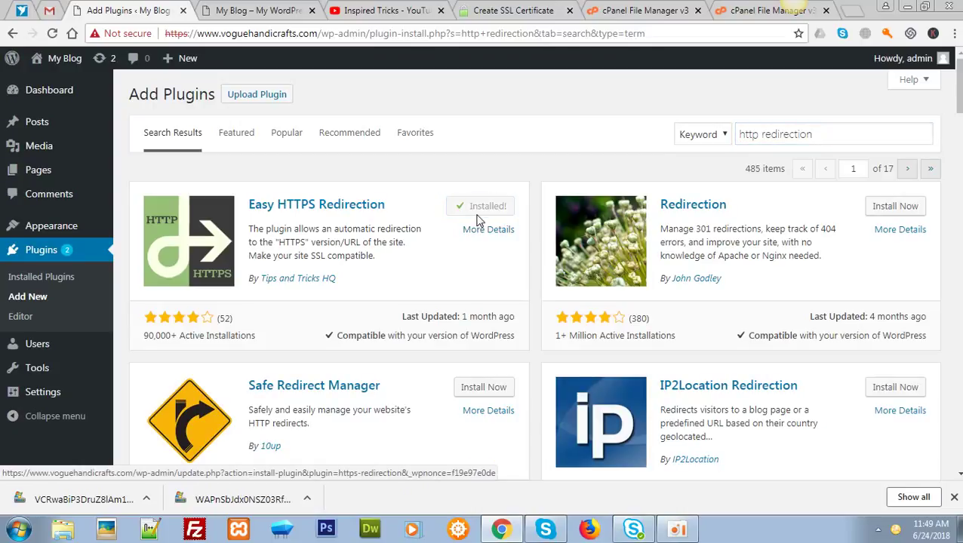
{"action": "left_click", "coordinate": [490, 215]}
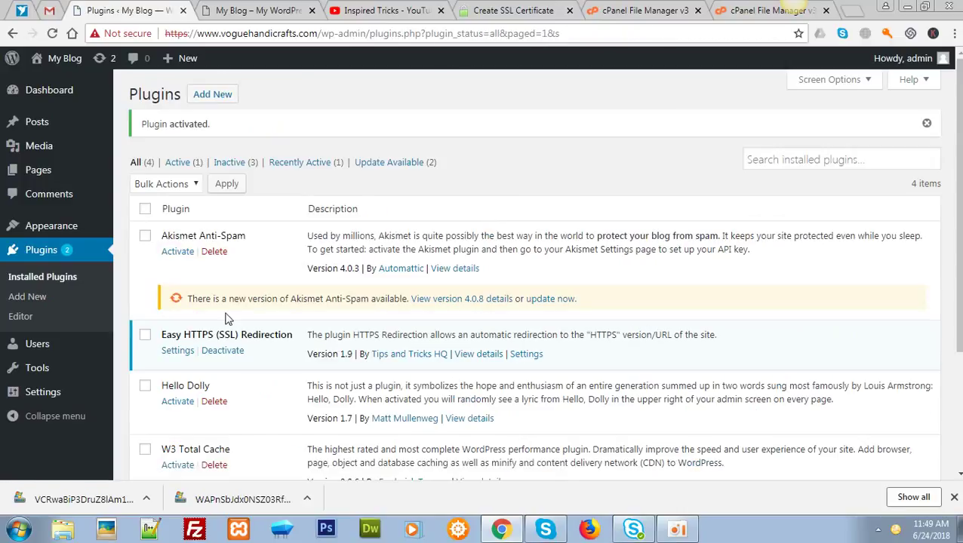
{"action": "mouse_move", "coordinate": [87, 398]}
{"action": "left_click", "coordinate": [175, 352]}
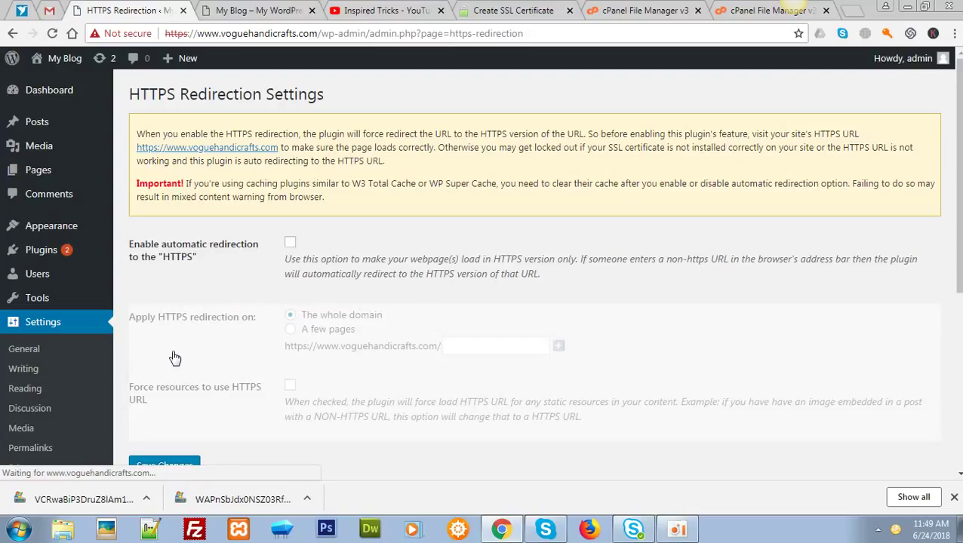
- Enable automatic HTTPS redirection for the whole domain, force resources to use HTTPS URLs, and save the changes
{"action": "left_click", "coordinate": [290, 242]}
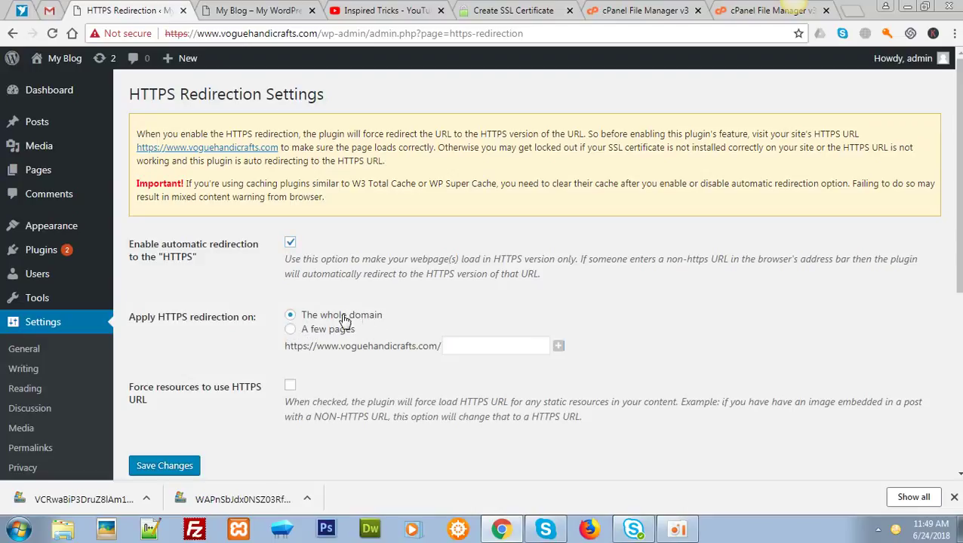
{"action": "scroll", "coordinate": [689, 279], "scroll_direction": "down", "scroll_amount": 2}
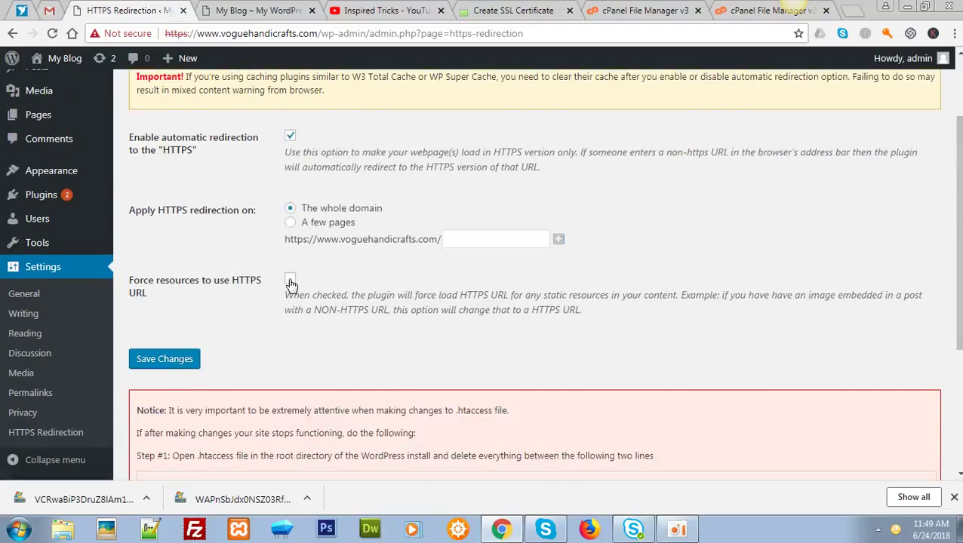
{"action": "scroll", "coordinate": [558, 276], "scroll_direction": "down", "scroll_amount": 3}
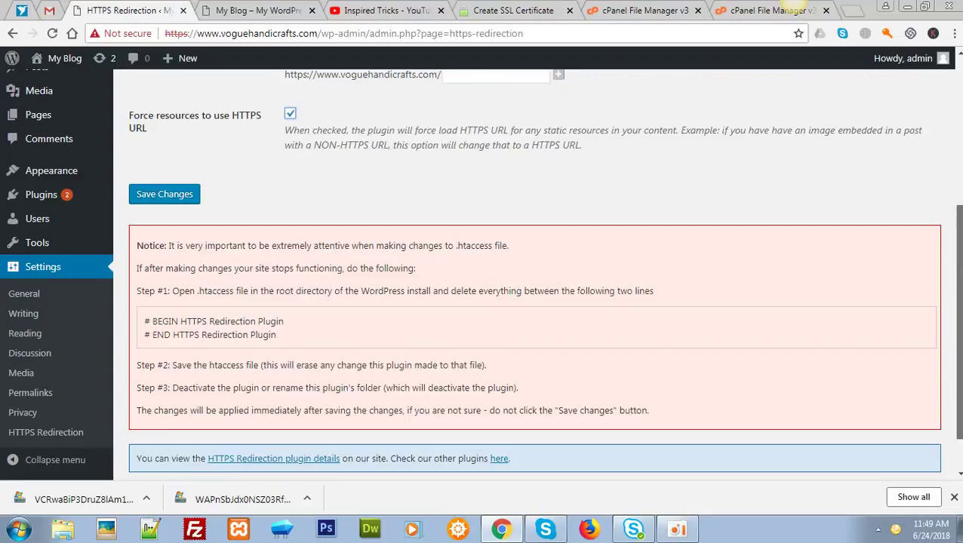
{"action": "left_click", "coordinate": [165, 197]}
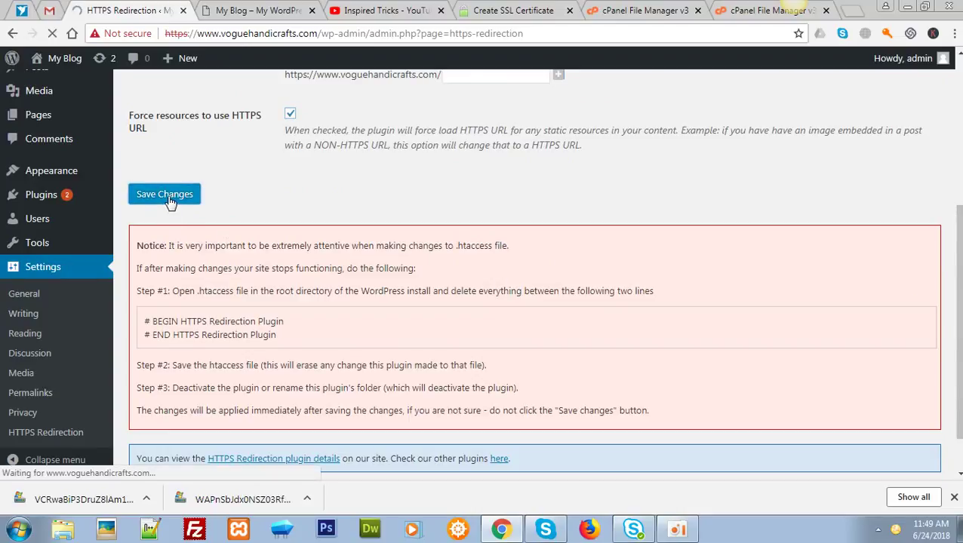
- Check the plugin's .htaccess notice, and open the .htaccess file in public_html for editing in the cPanel File Manager
{"action": "scroll", "coordinate": [553, 163], "scroll_direction": "down", "scroll_amount": 3}
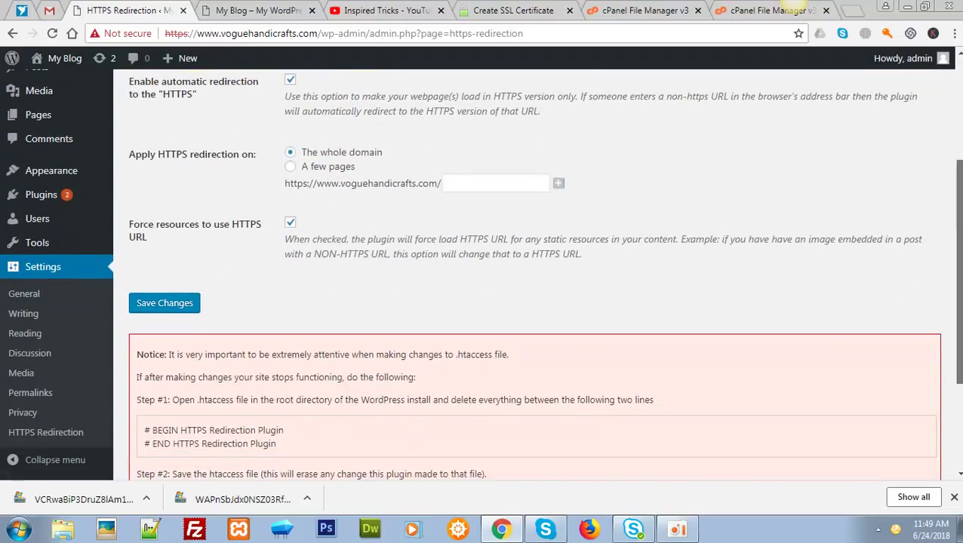
{"action": "scroll", "coordinate": [372, 327], "scroll_direction": "down", "scroll_amount": 1}
{"action": "double_click", "coordinate": [204, 352]}
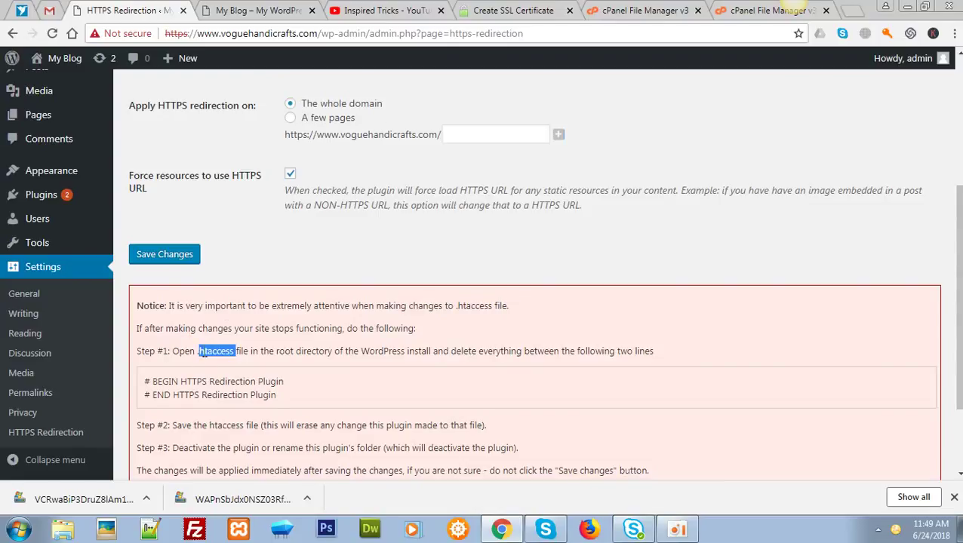
{"action": "left_click", "coordinate": [641, 9]}
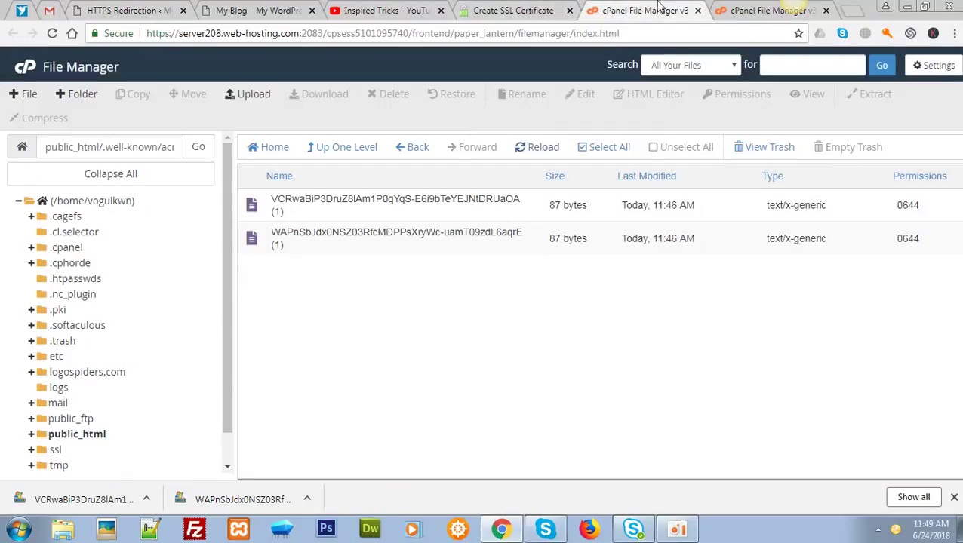
{"action": "left_click", "coordinate": [369, 149]}
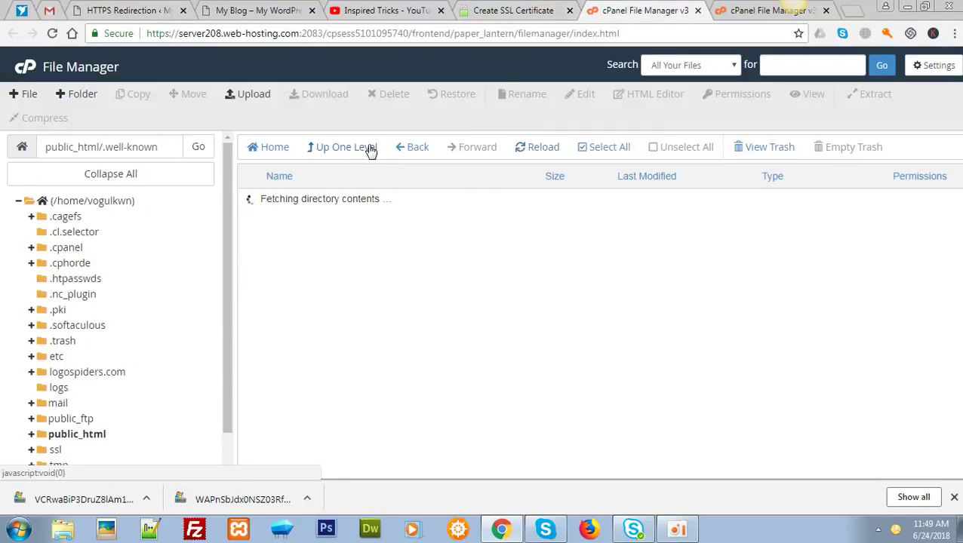
{"action": "left_click", "coordinate": [370, 149]}
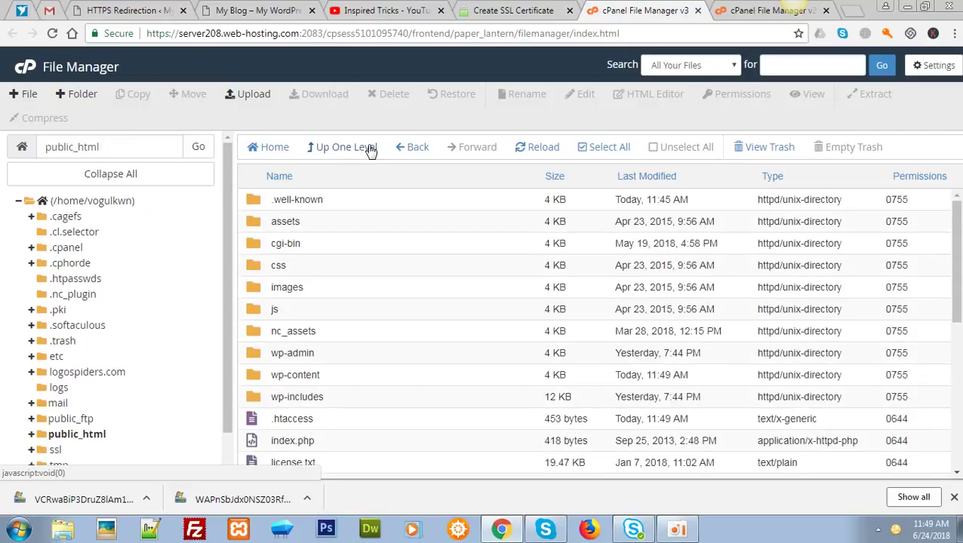
{"action": "left_click", "coordinate": [344, 421]}
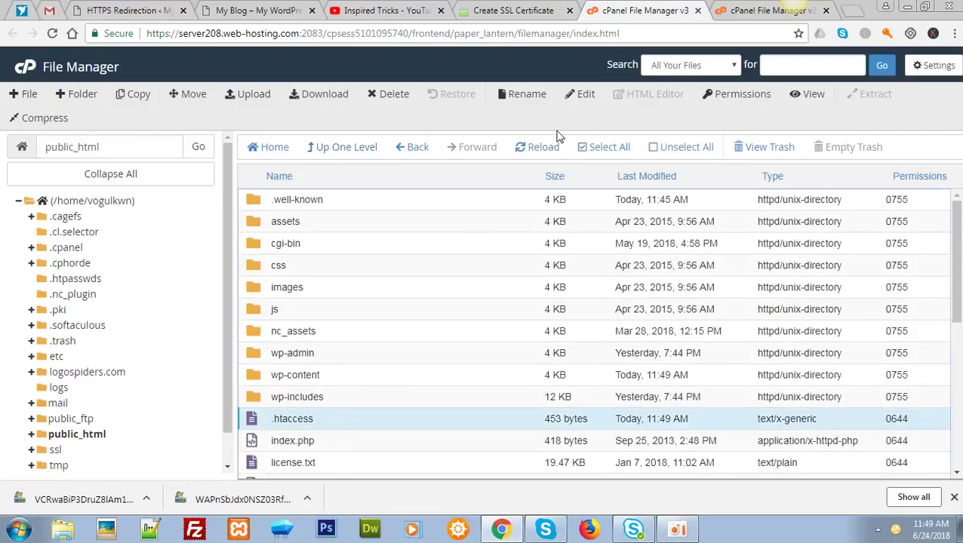
{"action": "left_click", "coordinate": [585, 93]}
{"action": "left_click", "coordinate": [604, 373]}
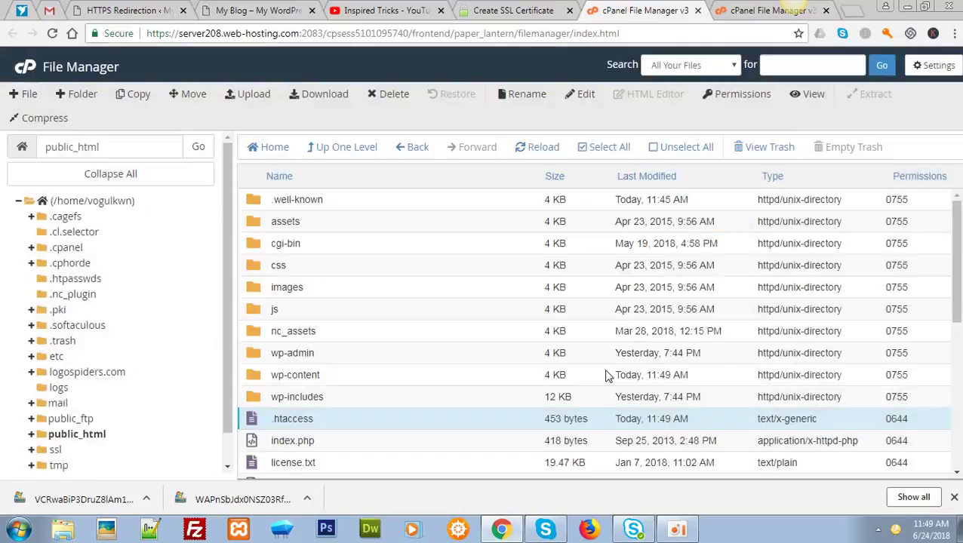
- Following the plugin notice, delete everything between the BEGIN and END HTTPS Redirection Plugin lines in .htaccess and save the file
{"action": "left_click", "coordinate": [234, 11]}
{"action": "left_click", "coordinate": [113, 10]}
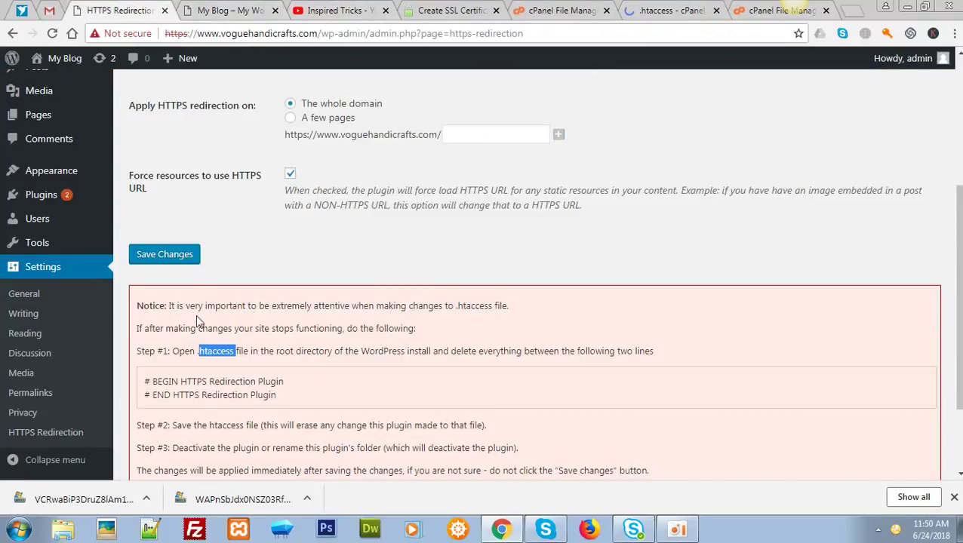
{"action": "triple_click", "coordinate": [542, 352]}
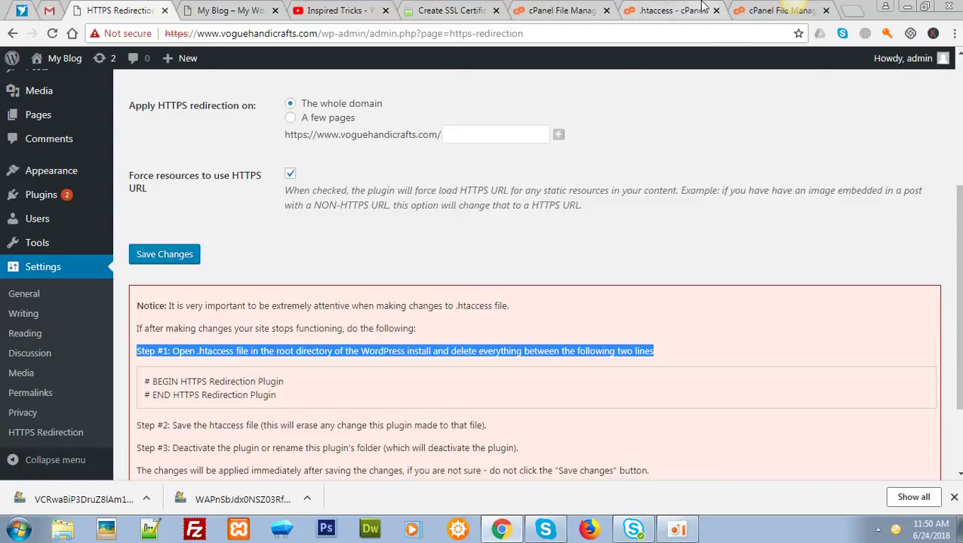
{"action": "left_click", "coordinate": [670, 11]}
{"action": "triple_click", "coordinate": [58, 130]}
{"action": "triple_click", "coordinate": [72, 194]}
{"action": "left_click_drag", "start_coordinate": [94, 183], "coordinate": [26, 140]}
{"action": "key", "text": "Delete"}
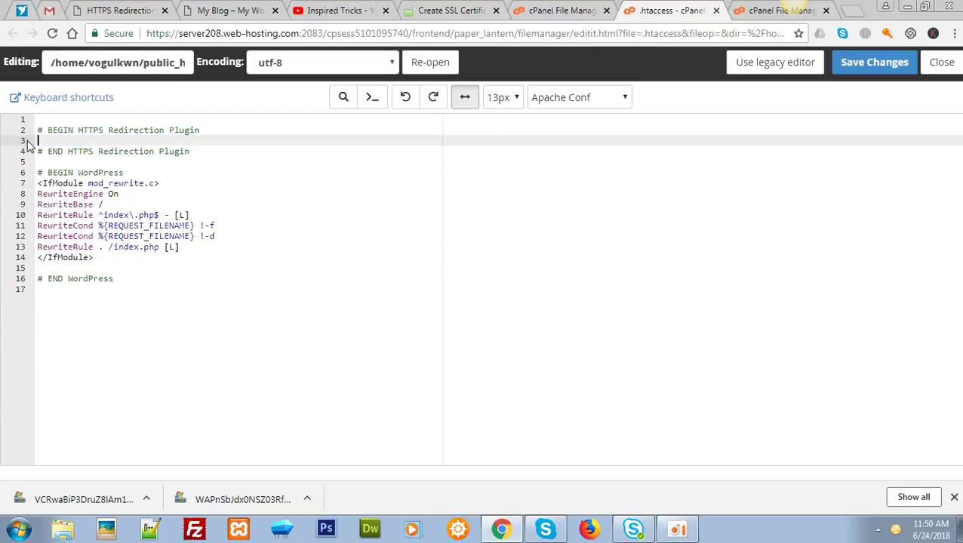
{"action": "left_click", "coordinate": [102, 151]}
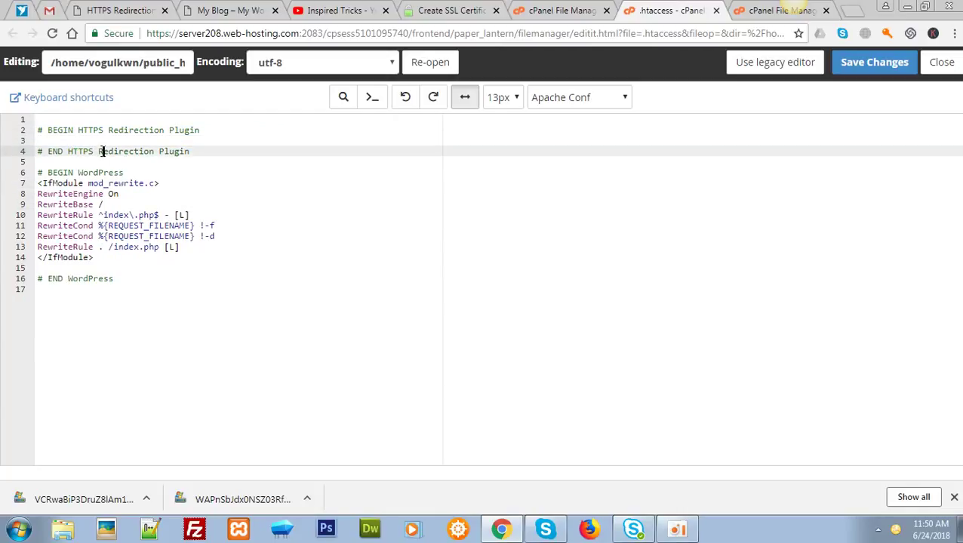
{"action": "left_click", "coordinate": [860, 70]}
- Remove the blank line between the two HTTPS Redirection Plugin comments in .htaccess and save it again
{"action": "left_click", "coordinate": [202, 144]}
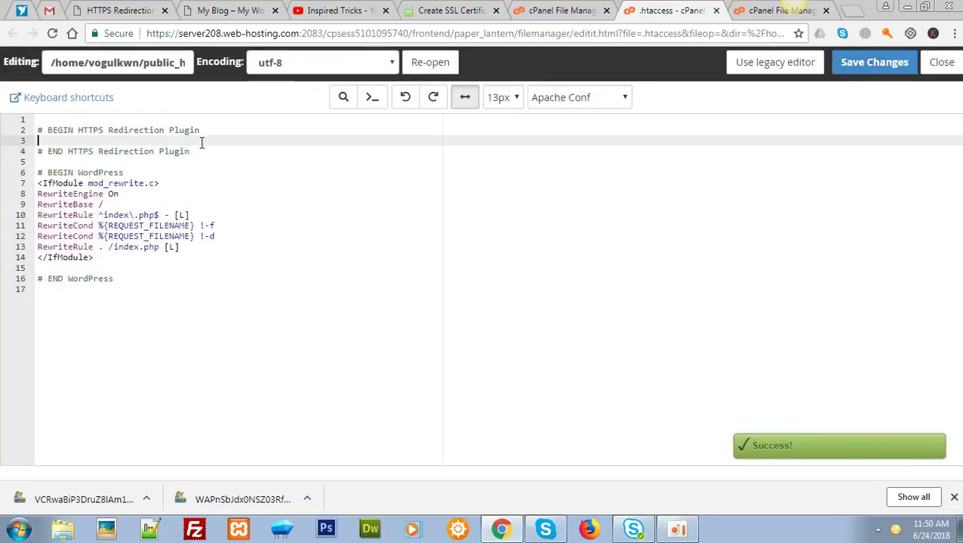
{"action": "key", "text": "BackSpace"}
{"action": "left_click", "coordinate": [877, 66]}
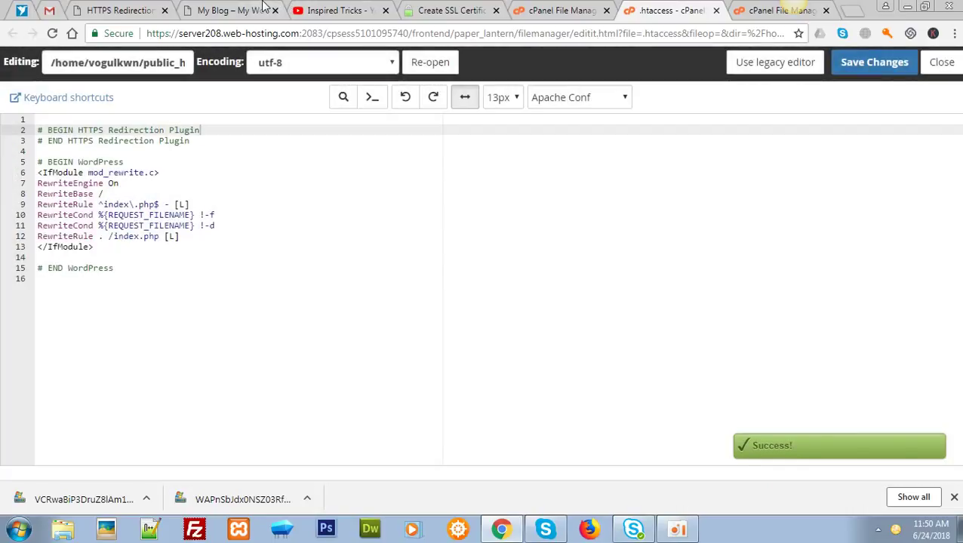
- Return to the WordPress dashboard, log out, and log back in with the saved admin credentials
{"action": "left_click", "coordinate": [264, 10]}
{"action": "left_click", "coordinate": [120, 10]}
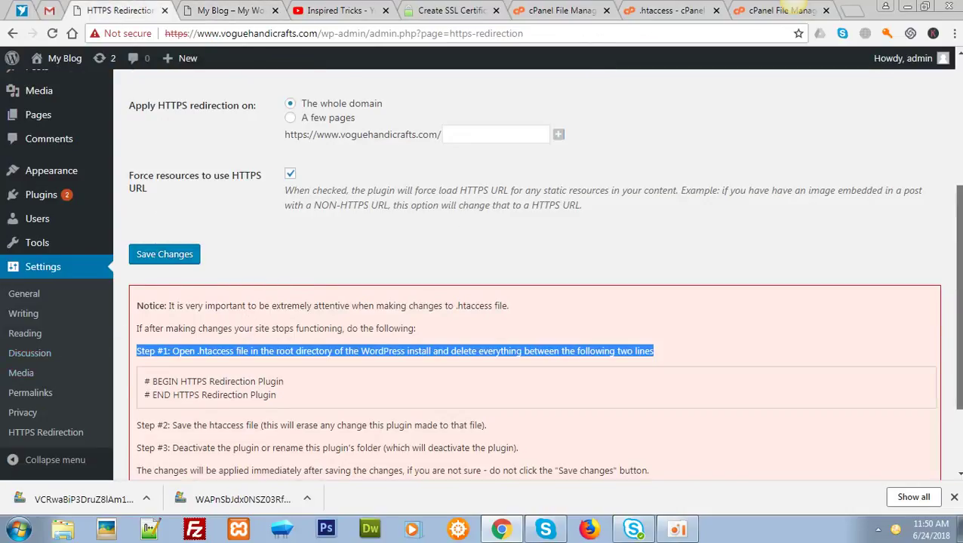
{"action": "scroll", "coordinate": [871, 190], "scroll_direction": "up", "scroll_amount": 3}
{"action": "mouse_move", "coordinate": [919, 58]}
{"action": "left_click", "coordinate": [853, 130]}
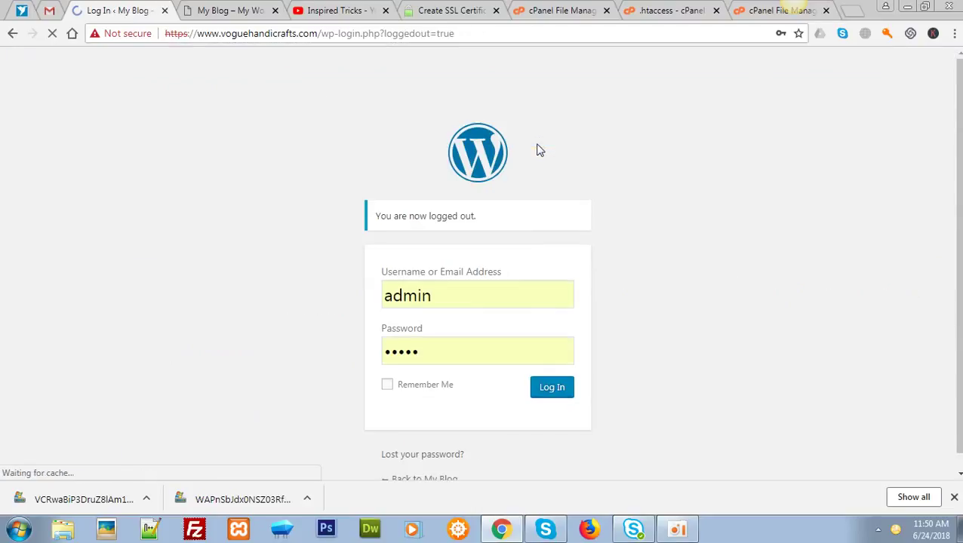
{"action": "left_click", "coordinate": [552, 390]}
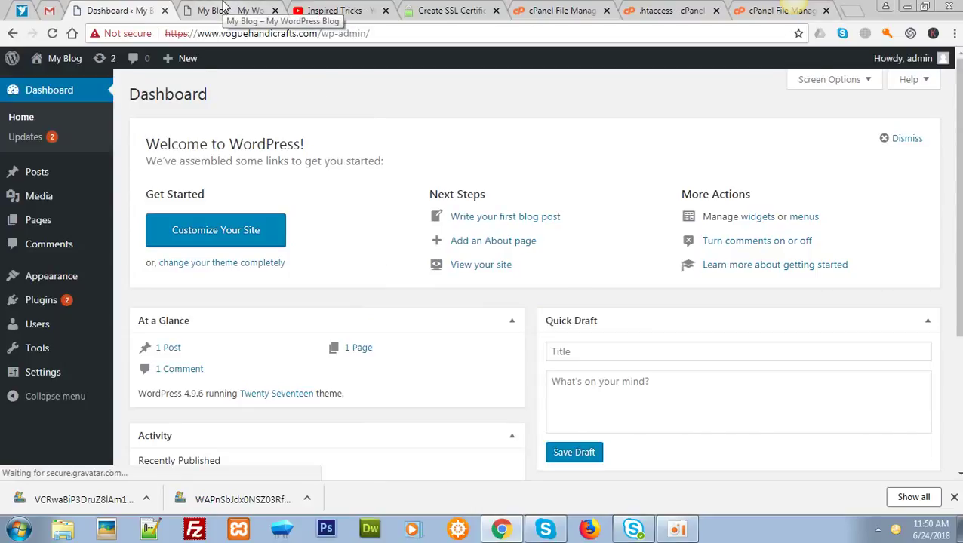
- Reload the blog's home page and check the connection security of the WordPress dashboard
{"action": "left_click", "coordinate": [222, 9]}
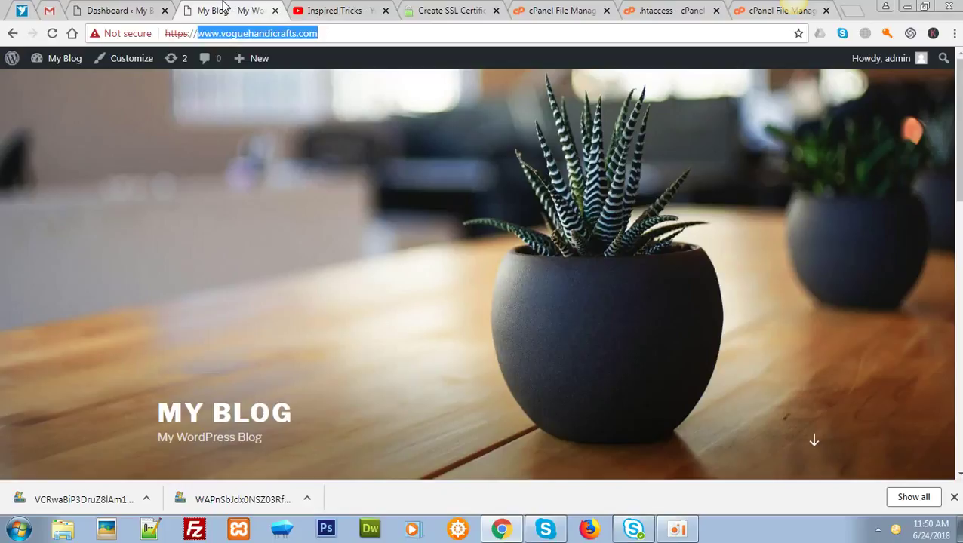
{"action": "key", "text": "Return"}
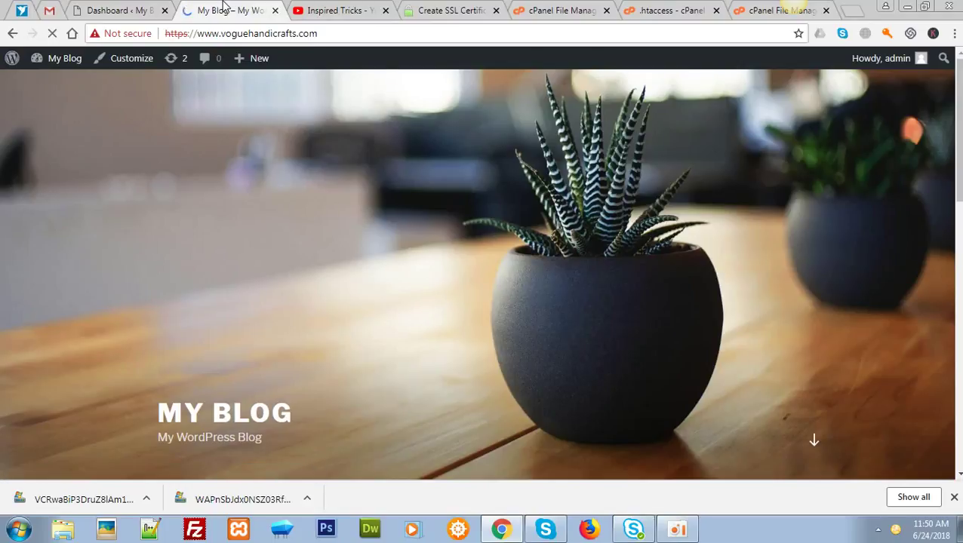
{"action": "left_click", "coordinate": [128, 9]}
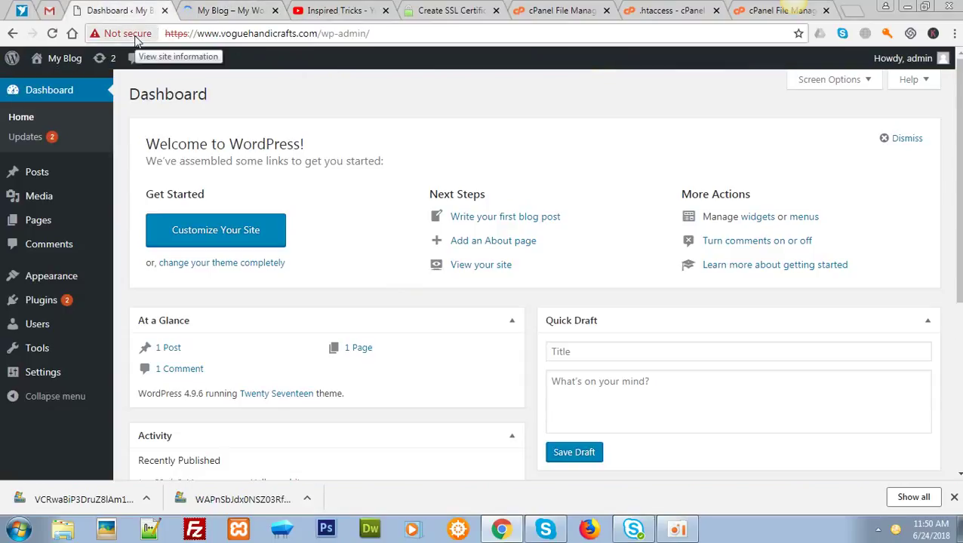
{"action": "left_click", "coordinate": [129, 34]}
{"action": "left_click", "coordinate": [130, 34]}
- Open the list of all pages in WordPress and check that page's connection security against the blog's home page
{"action": "left_click", "coordinate": [230, 10]}
{"action": "left_click", "coordinate": [121, 10]}
{"action": "left_click", "coordinate": [65, 230]}
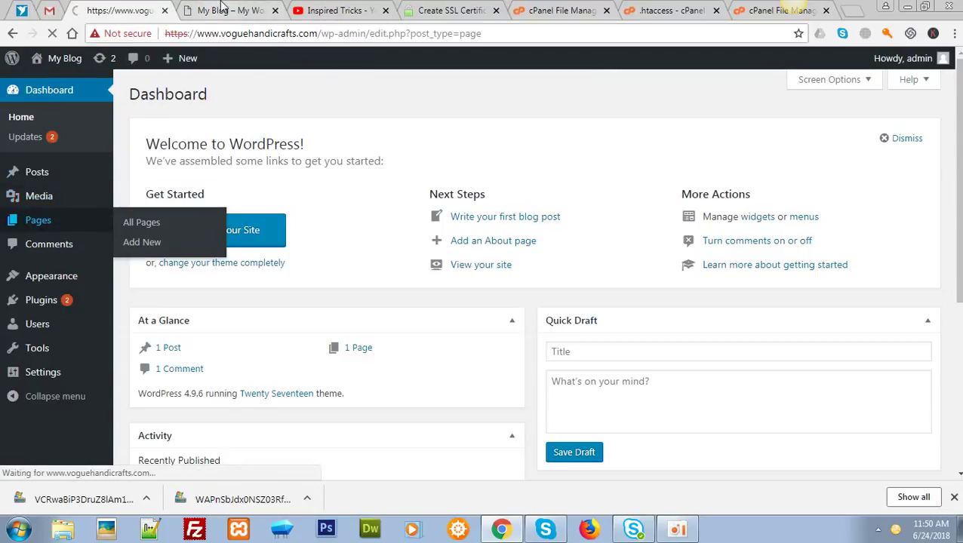
{"action": "left_click", "coordinate": [223, 9]}
{"action": "left_click", "coordinate": [121, 9]}
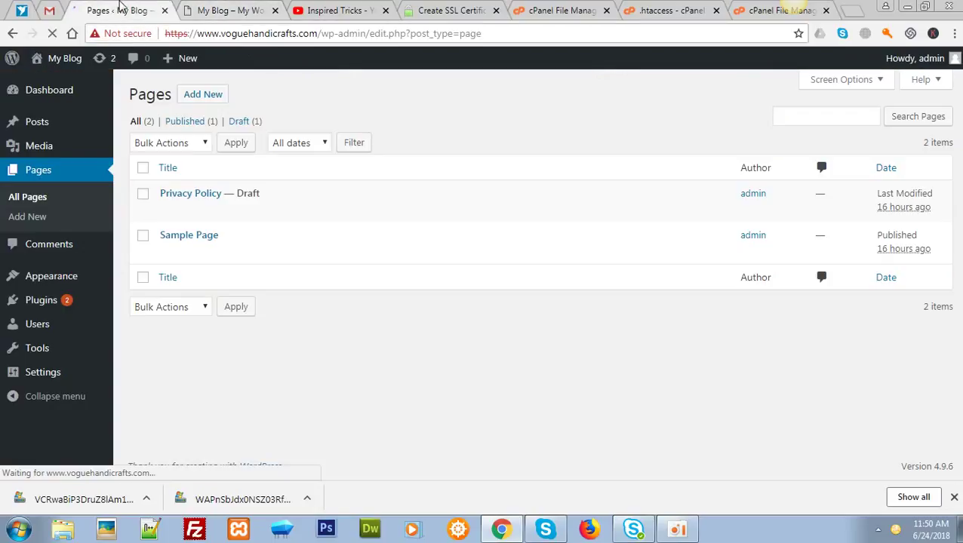
{"action": "left_click", "coordinate": [141, 36]}
{"action": "left_click", "coordinate": [140, 38]}
- Open the Widgets page of the WordPress theme and look through the available widgets and sidebar areas
{"action": "mouse_move", "coordinate": [63, 300]}
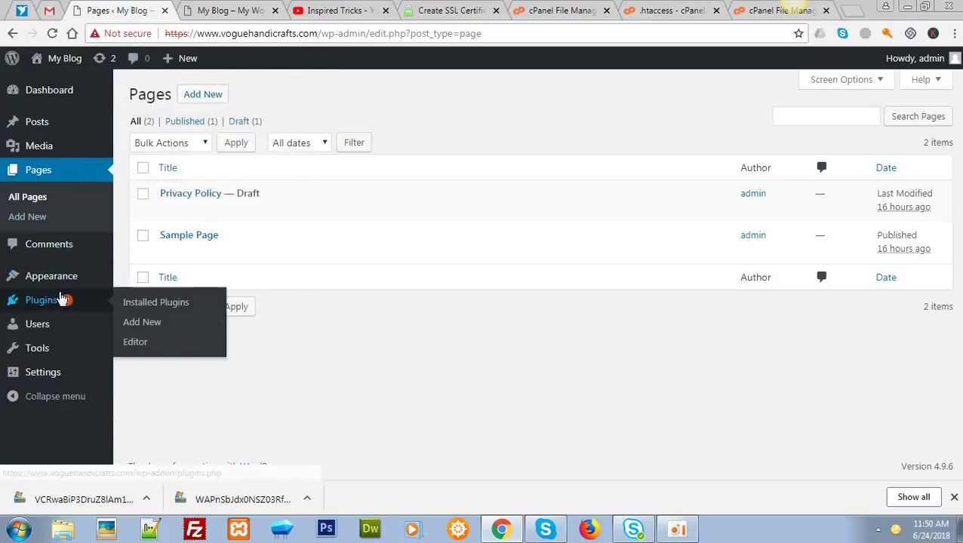
{"action": "mouse_move", "coordinate": [16, 278]}
{"action": "left_click", "coordinate": [151, 319]}
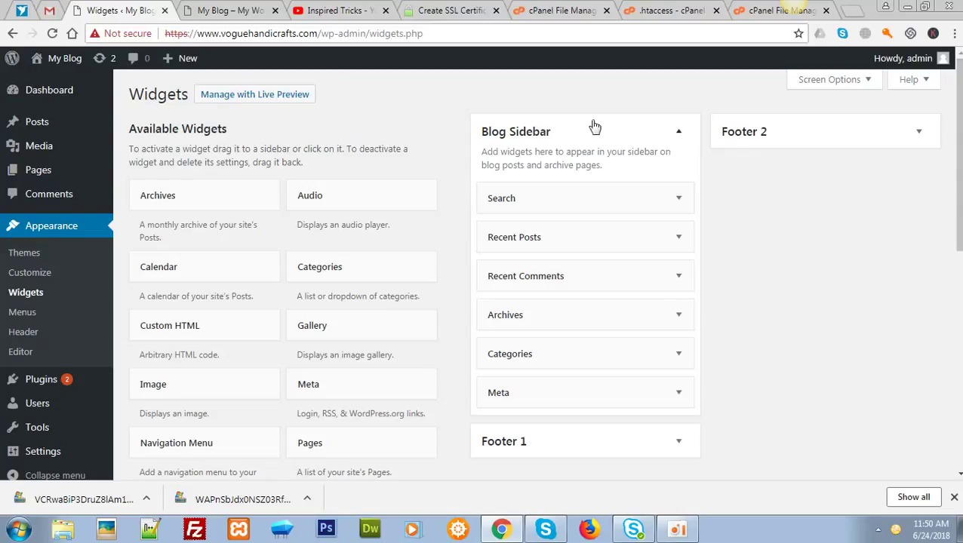
{"action": "scroll", "coordinate": [529, 264], "scroll_direction": "down", "scroll_amount": 2}
{"action": "scroll", "coordinate": [528, 264], "scroll_direction": "up", "scroll_amount": 2}
{"action": "scroll", "coordinate": [483, 271], "scroll_direction": "down", "scroll_amount": 3}
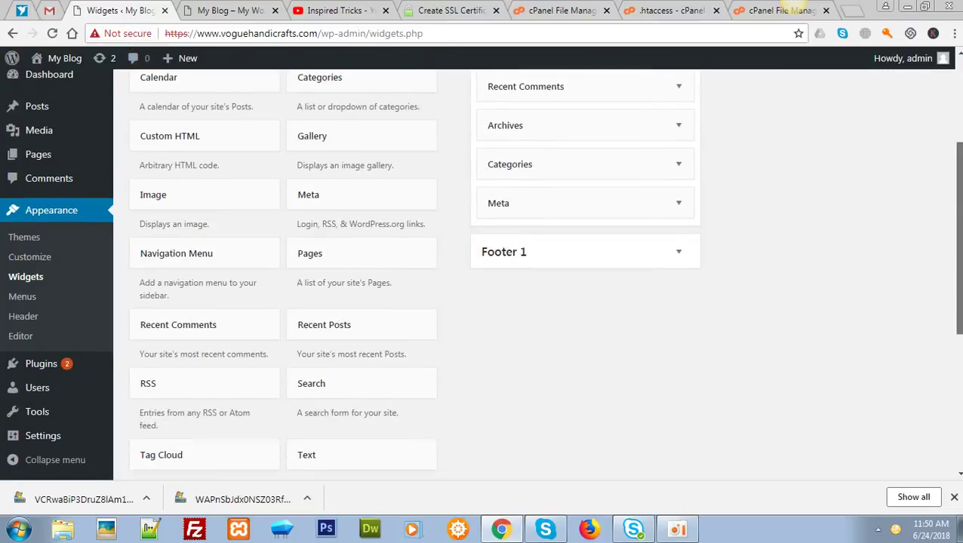
{"action": "scroll", "coordinate": [483, 272], "scroll_direction": "up", "scroll_amount": 3}
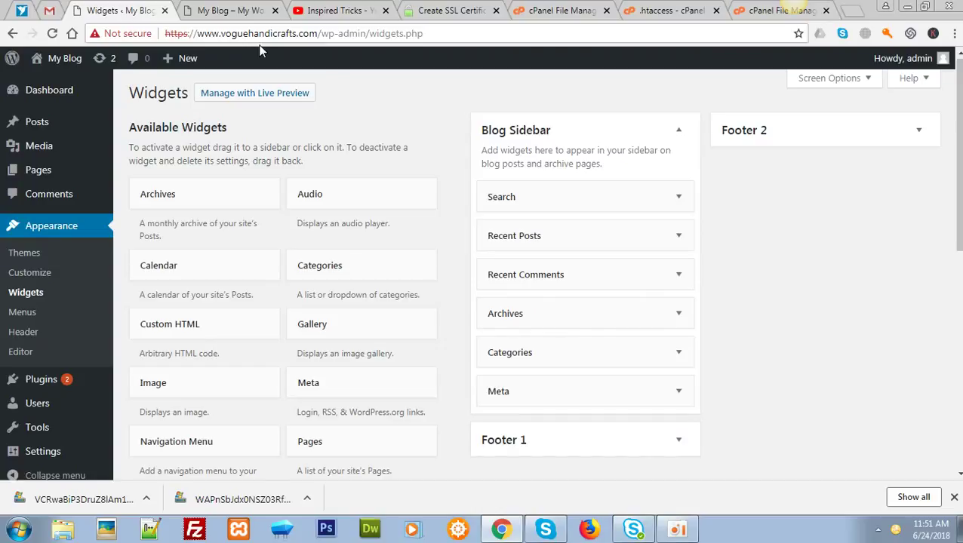
{"action": "left_click", "coordinate": [336, 10]}
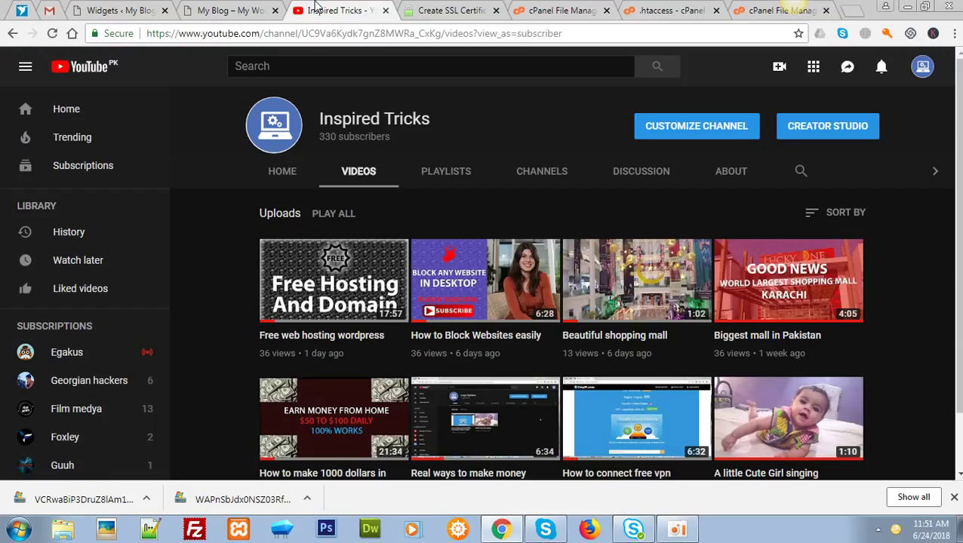
{"action": "left_click", "coordinate": [678, 532]}
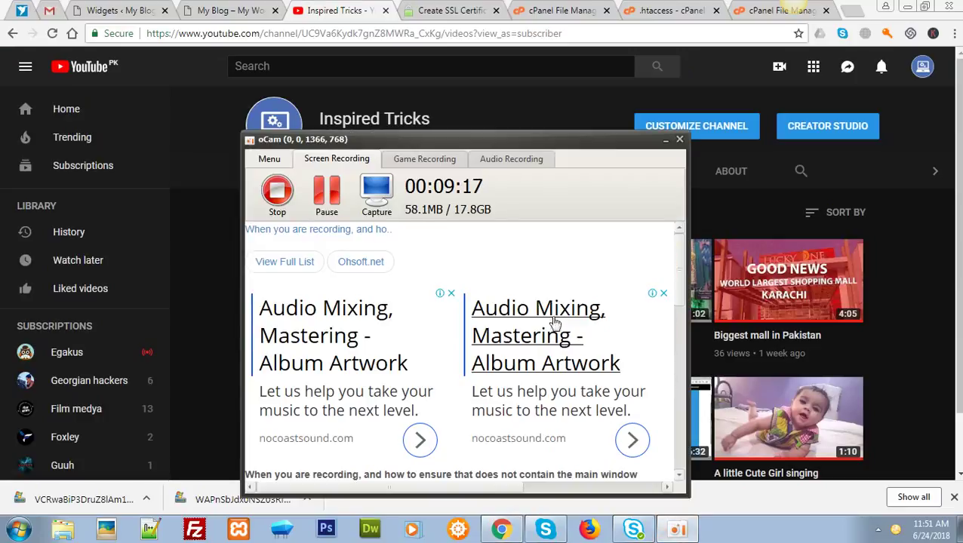